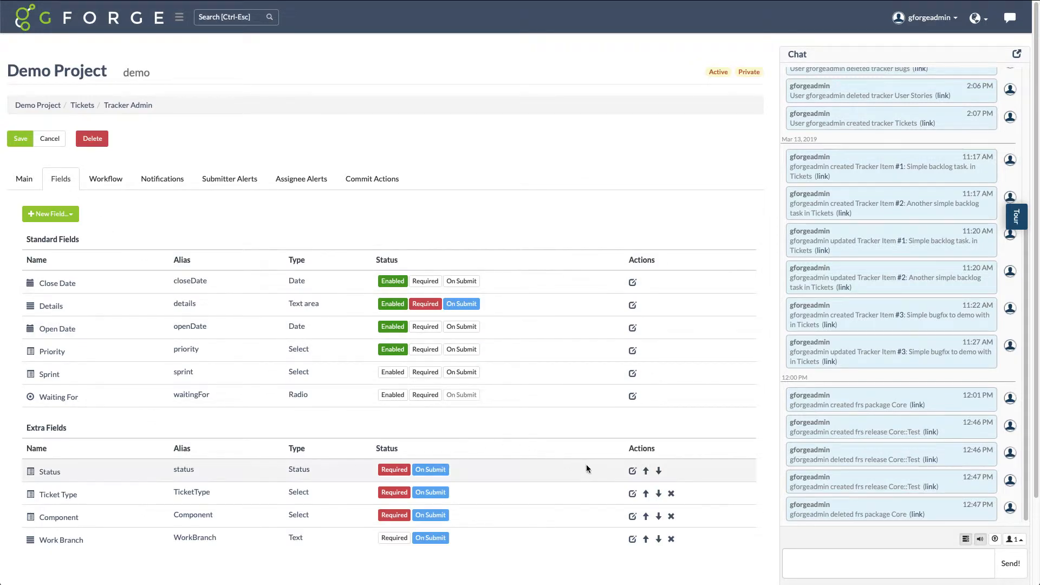
Add an open status element named Backlog to the tracker's Status field and confirm the field changes
{"action": "left_click", "coordinate": [631, 471]}
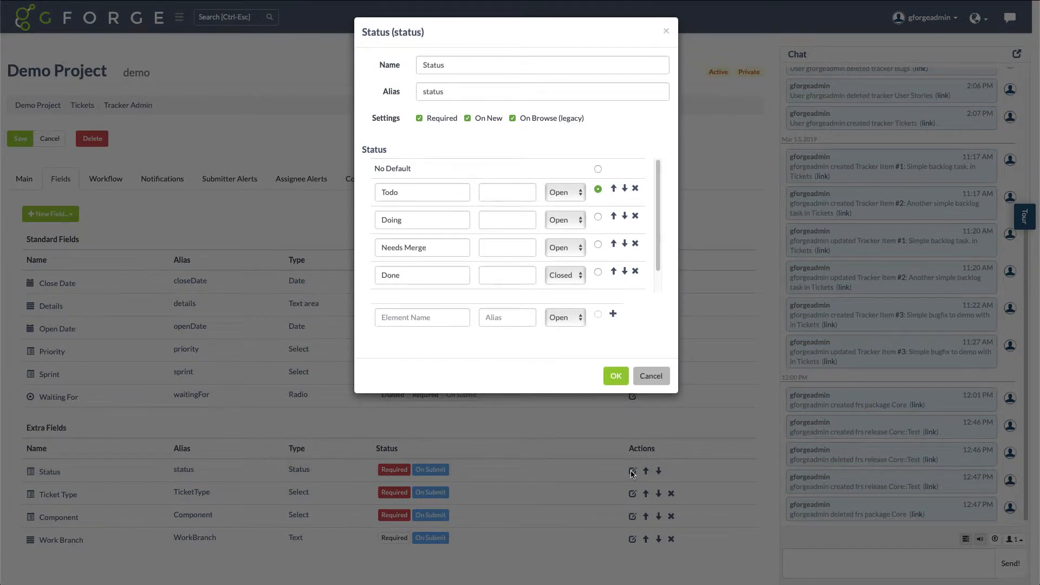
{"action": "left_click", "coordinate": [392, 318]}
{"action": "type", "text": "Backlog"}
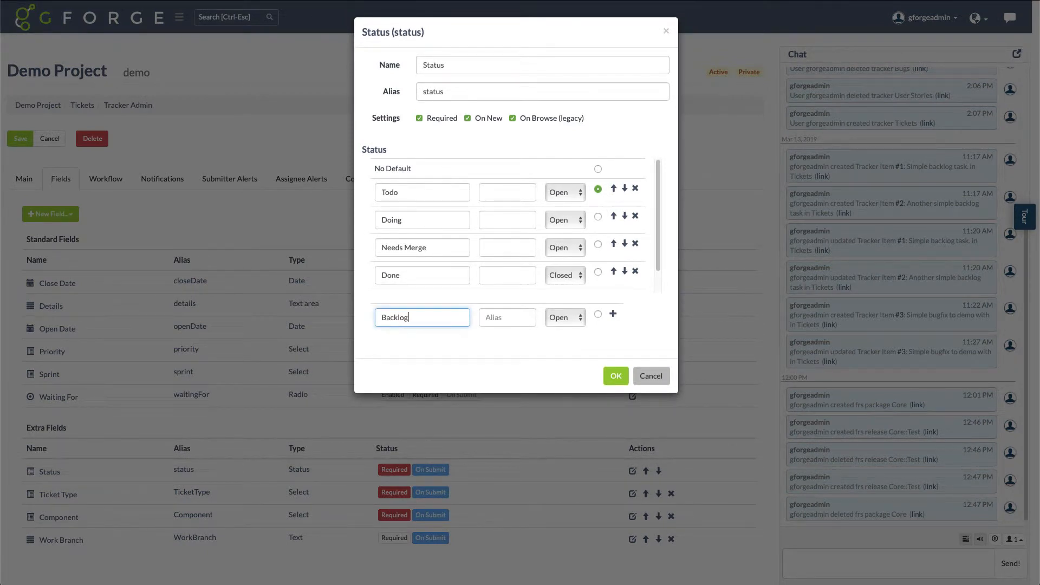
{"action": "left_click", "coordinate": [612, 315]}
{"action": "left_click", "coordinate": [615, 375]}
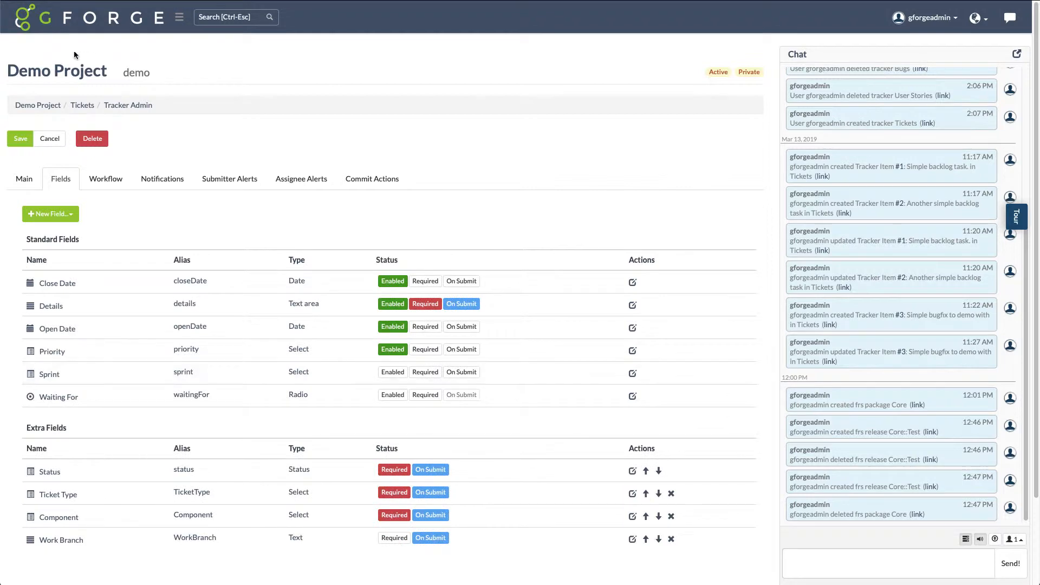
Start a new item in the Tickets tracker and check the choices offered for its Status
{"action": "left_click", "coordinate": [179, 17]}
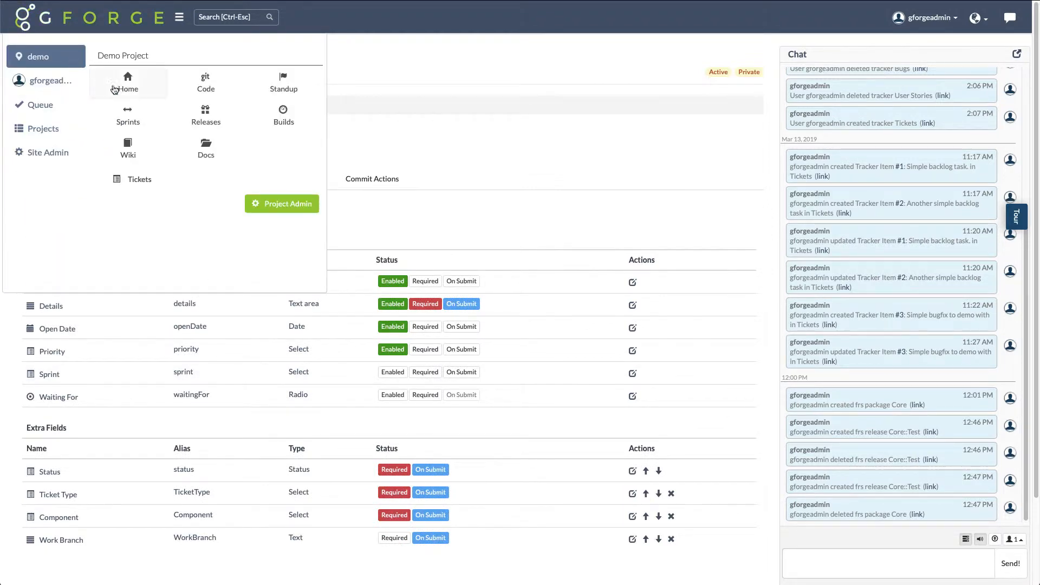
{"action": "left_click", "coordinate": [284, 180]}
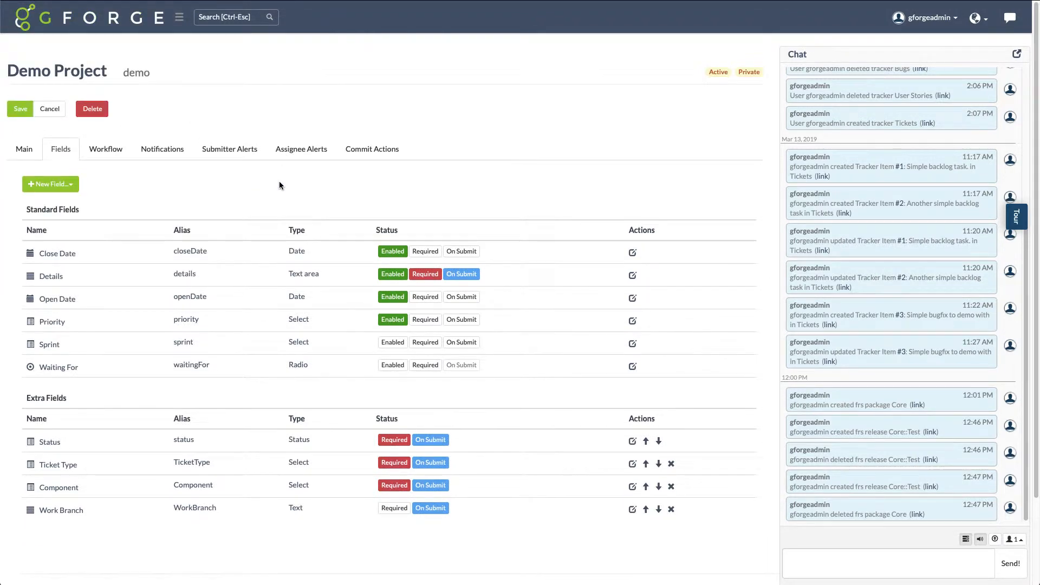
{"action": "left_click", "coordinate": [355, 191]}
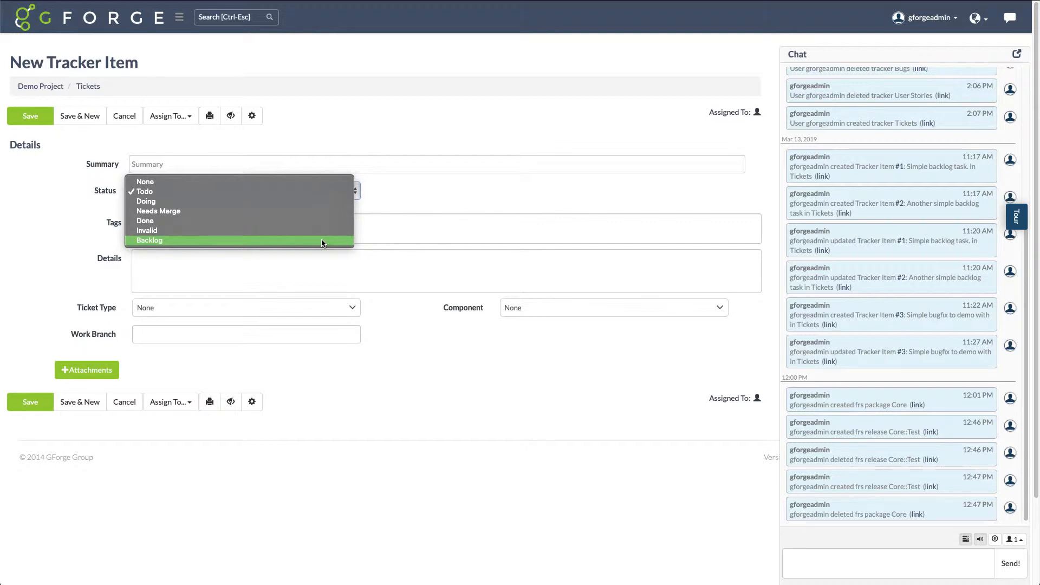
{"action": "key", "text": "Escape"}
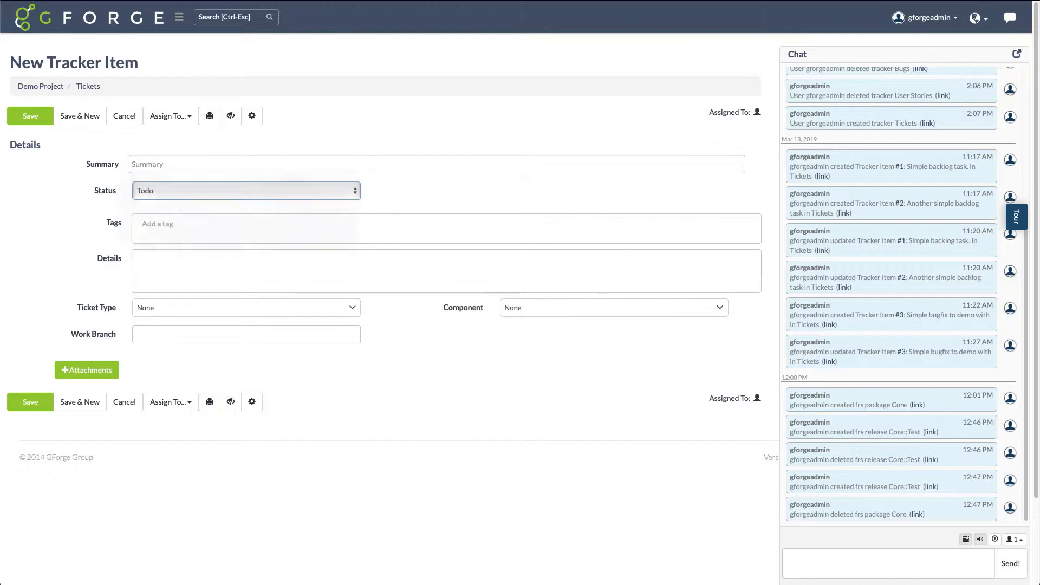
Mass-update tickets #1 and #2 in the demo project's Tickets tracker to the Backlog status
{"action": "left_click", "coordinate": [27, 19]}
{"action": "mouse_move", "coordinate": [46, 56]}
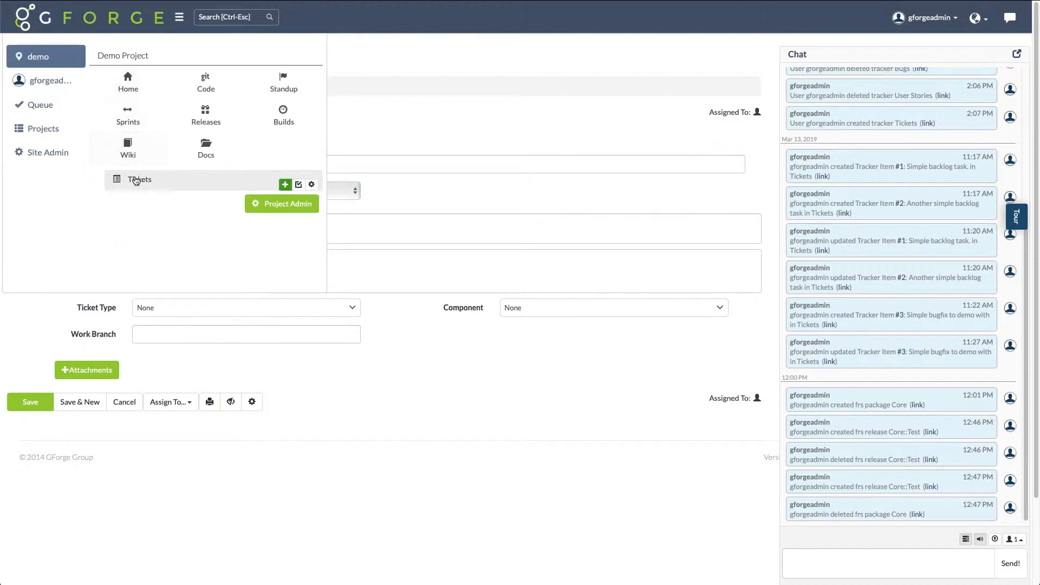
{"action": "left_click", "coordinate": [134, 178]}
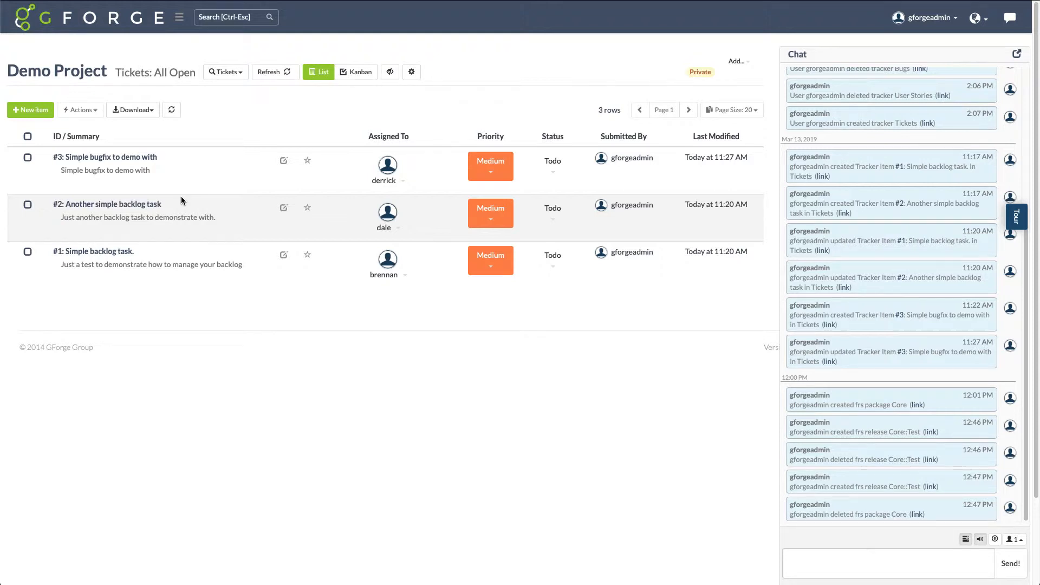
{"action": "left_click", "coordinate": [27, 252]}
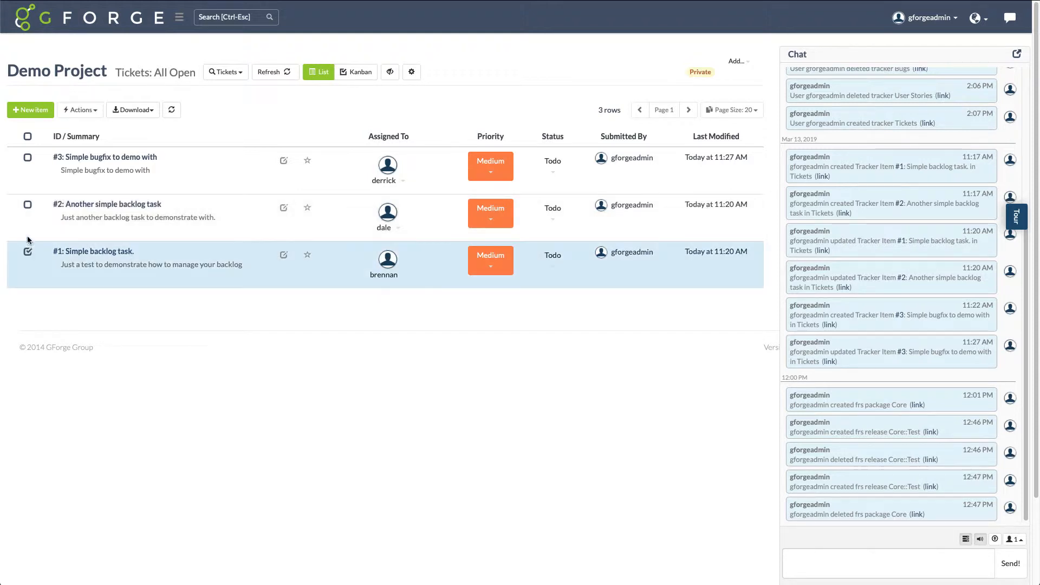
{"action": "left_click", "coordinate": [27, 204]}
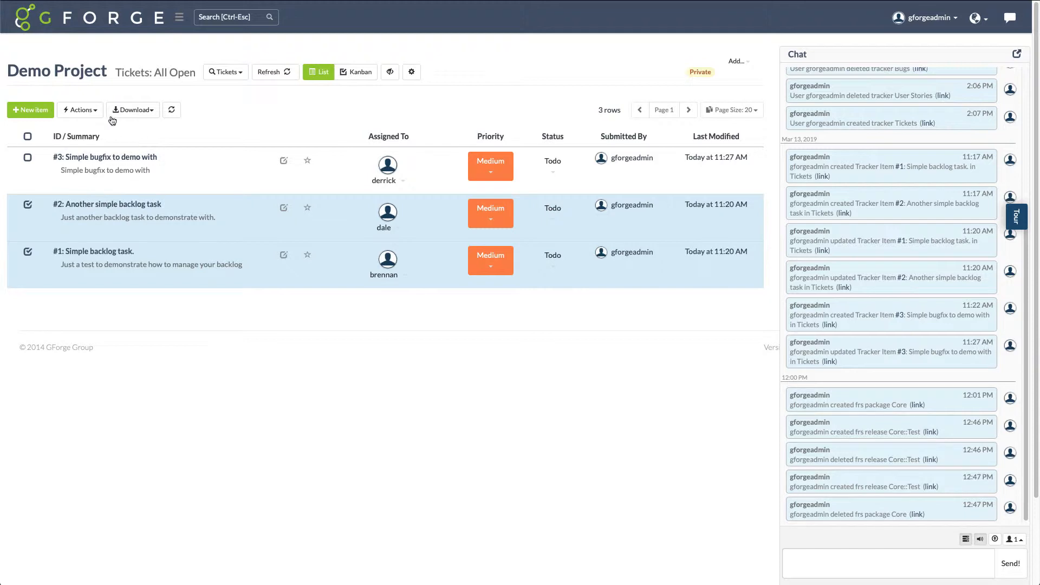
{"action": "left_click", "coordinate": [80, 110]}
{"action": "left_click", "coordinate": [91, 129]}
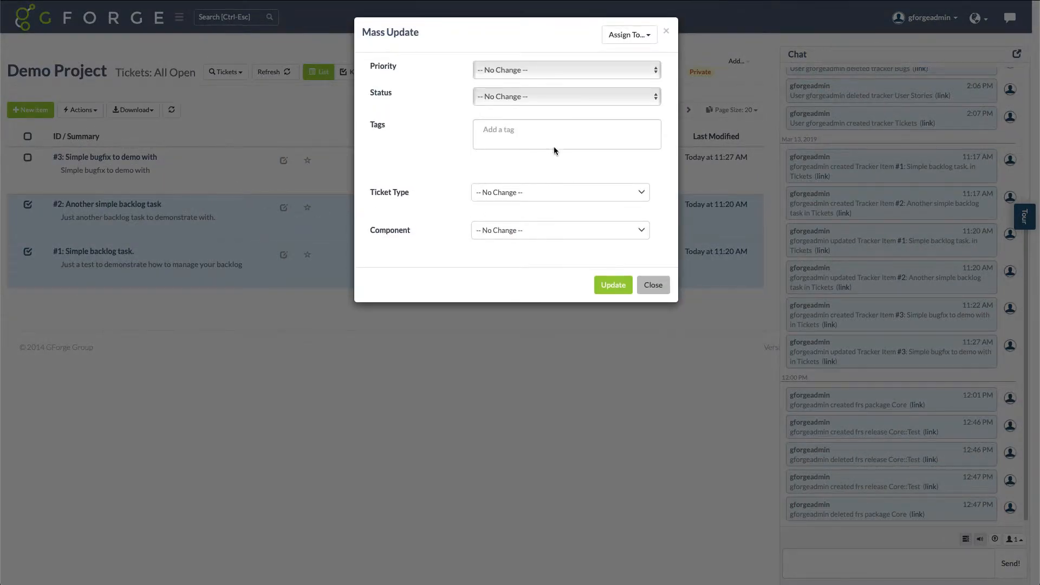
{"action": "left_click", "coordinate": [599, 97]}
{"action": "left_click", "coordinate": [577, 158]}
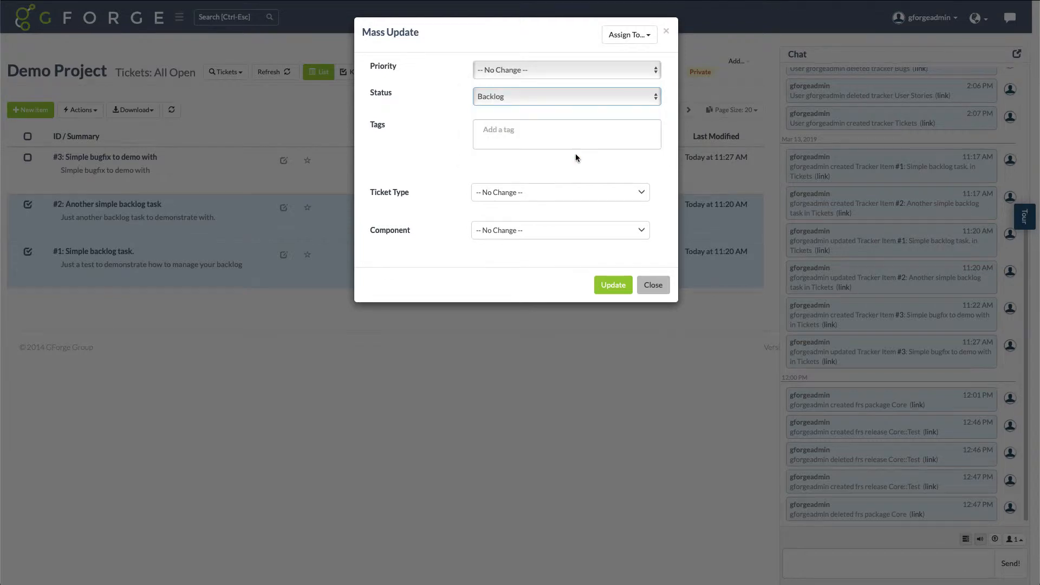
{"action": "left_click", "coordinate": [614, 286]}
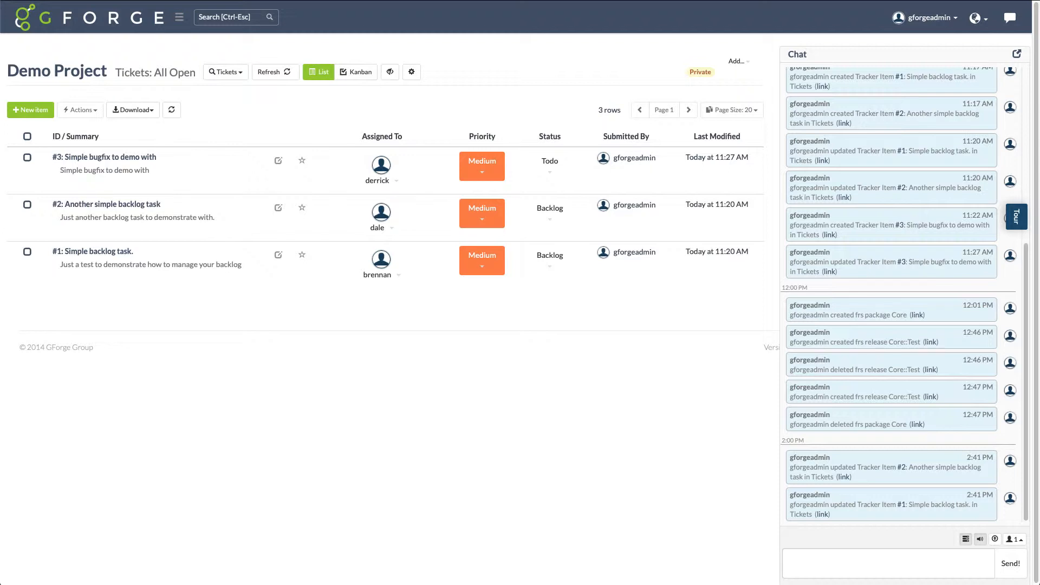
Use the Quick Filter on the ticket list to show only tickets with Status set to Backlog
{"action": "left_click", "coordinate": [240, 76]}
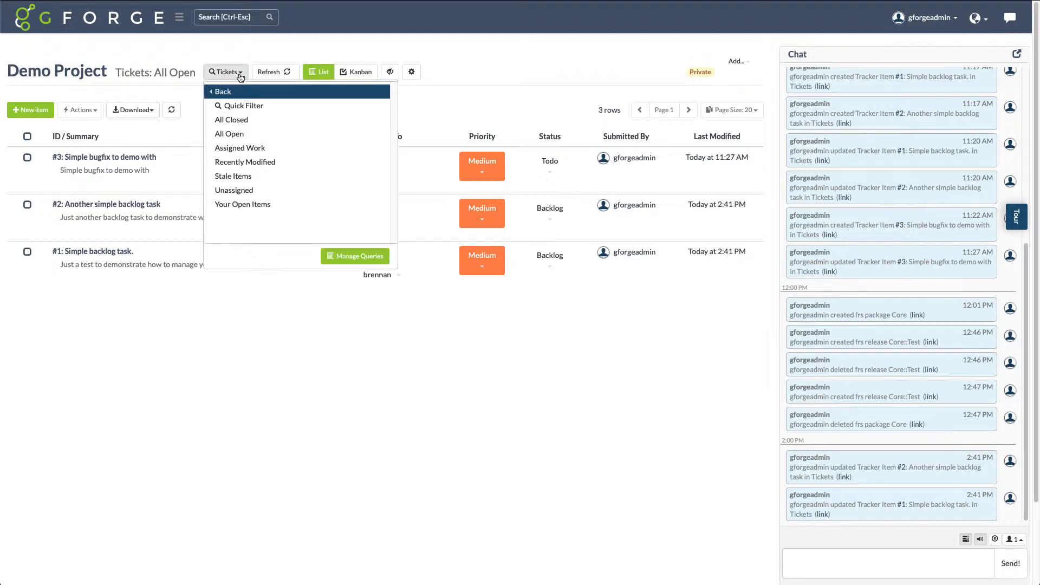
{"action": "left_click", "coordinate": [238, 105]}
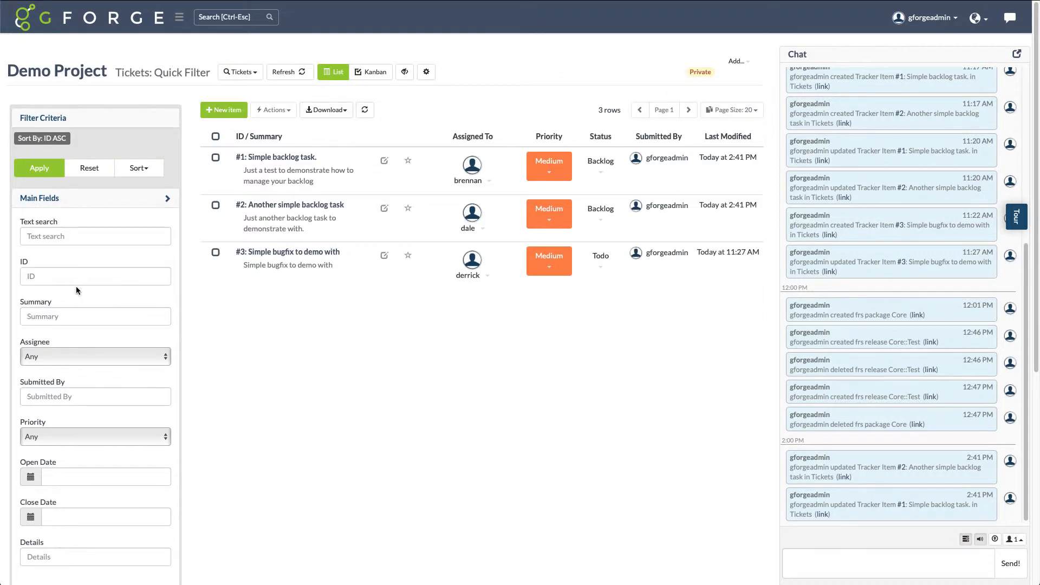
{"action": "scroll", "coordinate": [78, 277], "scroll_direction": "down", "scroll_amount": 6}
{"action": "left_click", "coordinate": [119, 324]}
{"action": "scroll", "coordinate": [102, 381], "scroll_direction": "down", "scroll_amount": 1}
{"action": "left_click", "coordinate": [53, 449]}
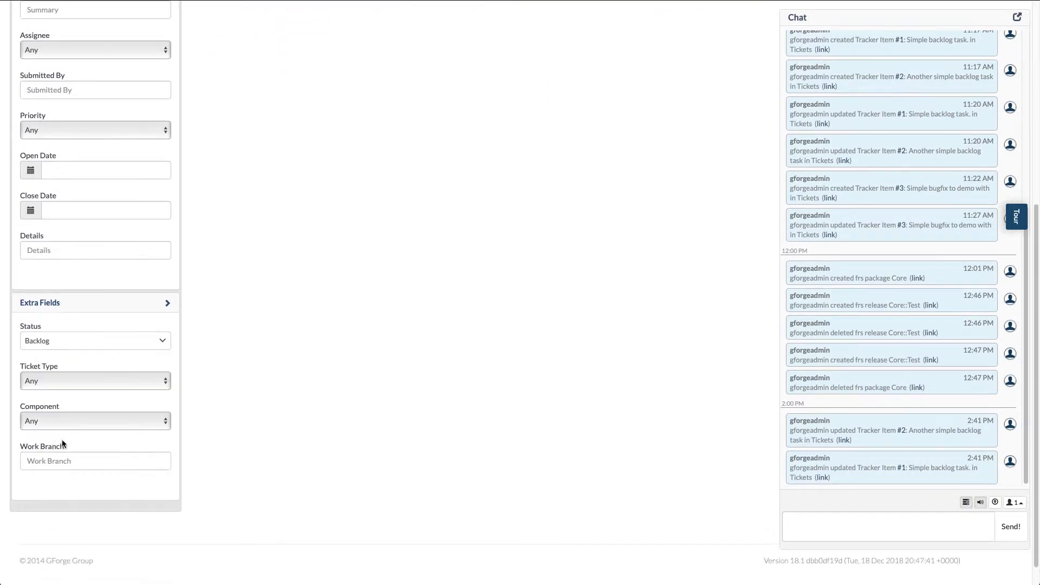
{"action": "scroll", "coordinate": [140, 313], "scroll_direction": "up", "scroll_amount": 6}
{"action": "left_click", "coordinate": [39, 186]}
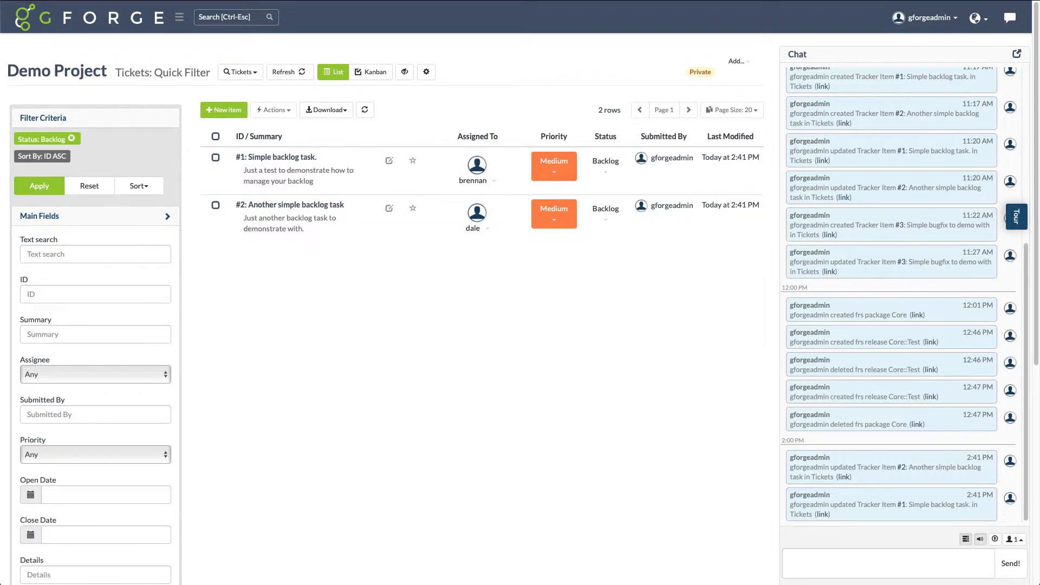
Create a new query for the Tickets tracker, name it Backlog and turn on its public visibility
{"action": "left_click", "coordinate": [257, 80]}
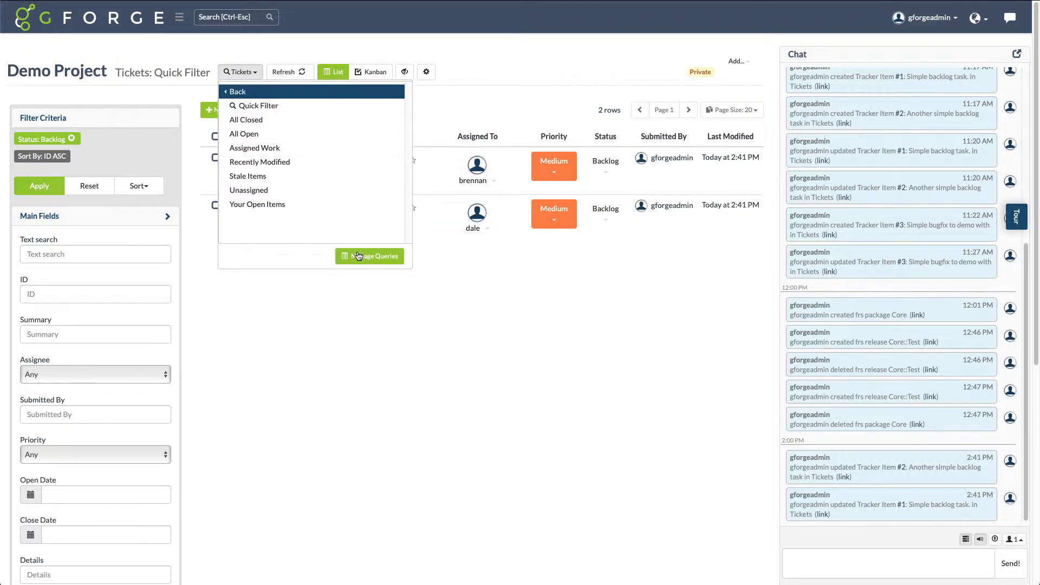
{"action": "left_click", "coordinate": [362, 259]}
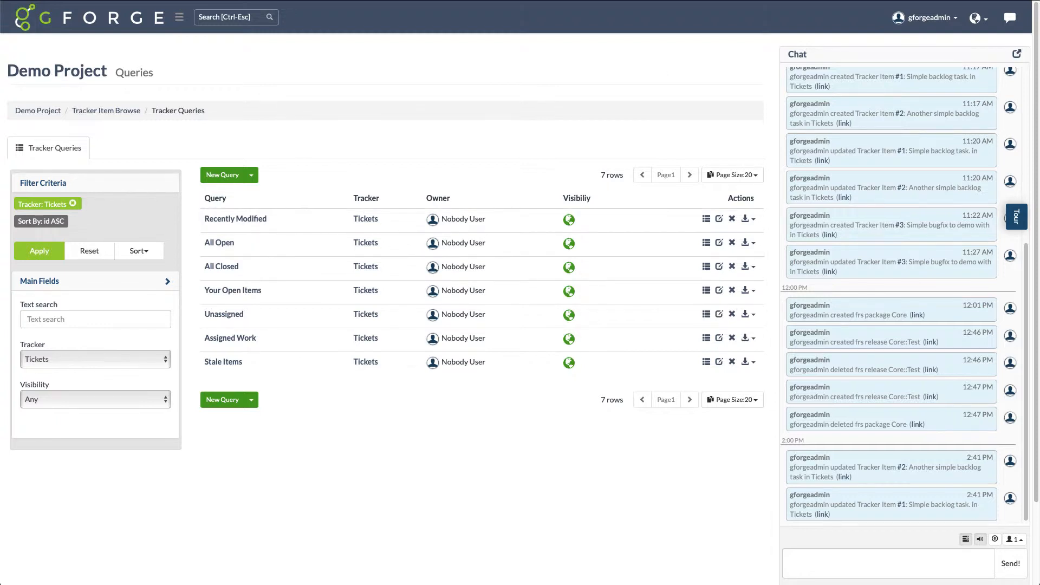
{"action": "left_click", "coordinate": [252, 175]}
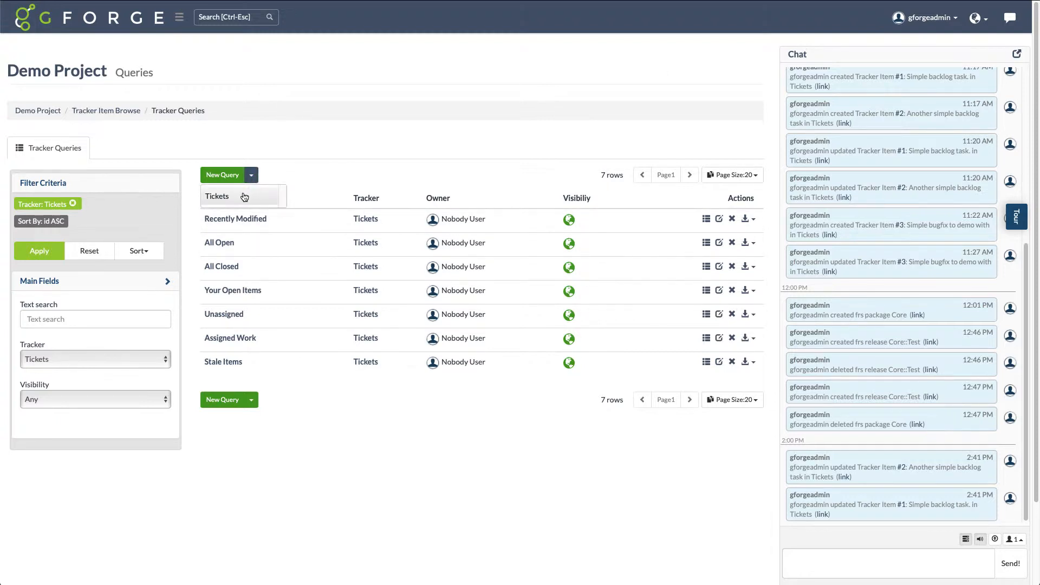
{"action": "left_click", "coordinate": [241, 194]}
{"action": "left_click", "coordinate": [196, 241]}
{"action": "type", "text": "Backlog"}
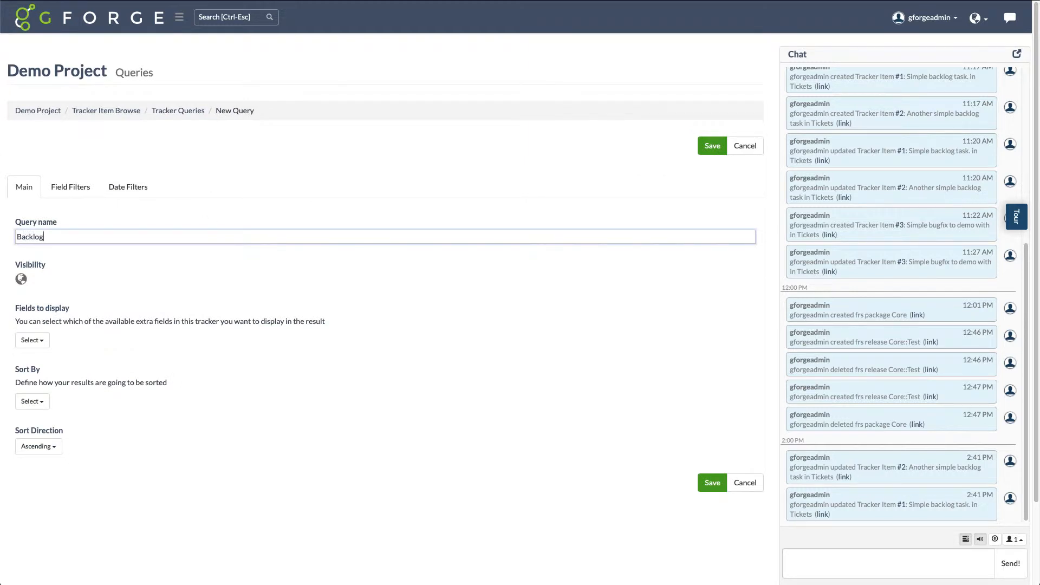
{"action": "left_click", "coordinate": [21, 279]}
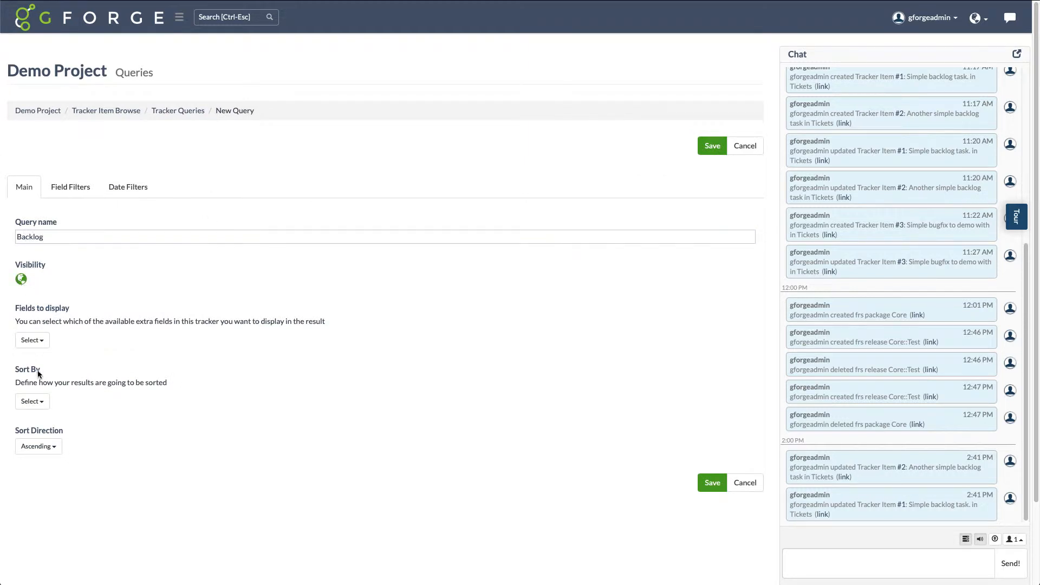
Set the query to sort by Priority in Descending direction
{"action": "left_click", "coordinate": [36, 405]}
{"action": "left_click", "coordinate": [37, 435]}
{"action": "left_click", "coordinate": [93, 457]}
{"action": "left_click", "coordinate": [48, 447]}
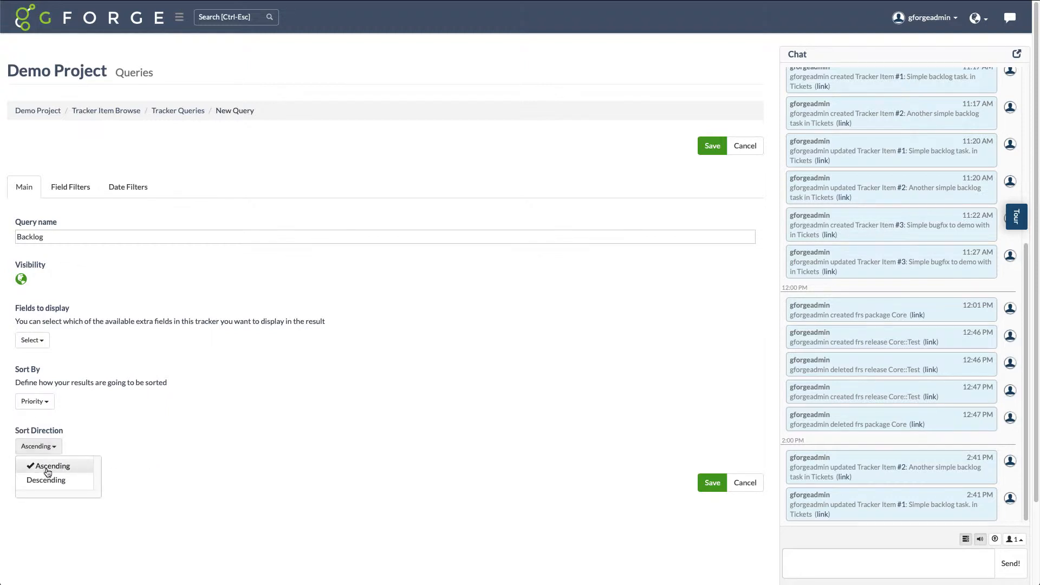
{"action": "left_click", "coordinate": [46, 480]}
{"action": "left_click", "coordinate": [262, 457]}
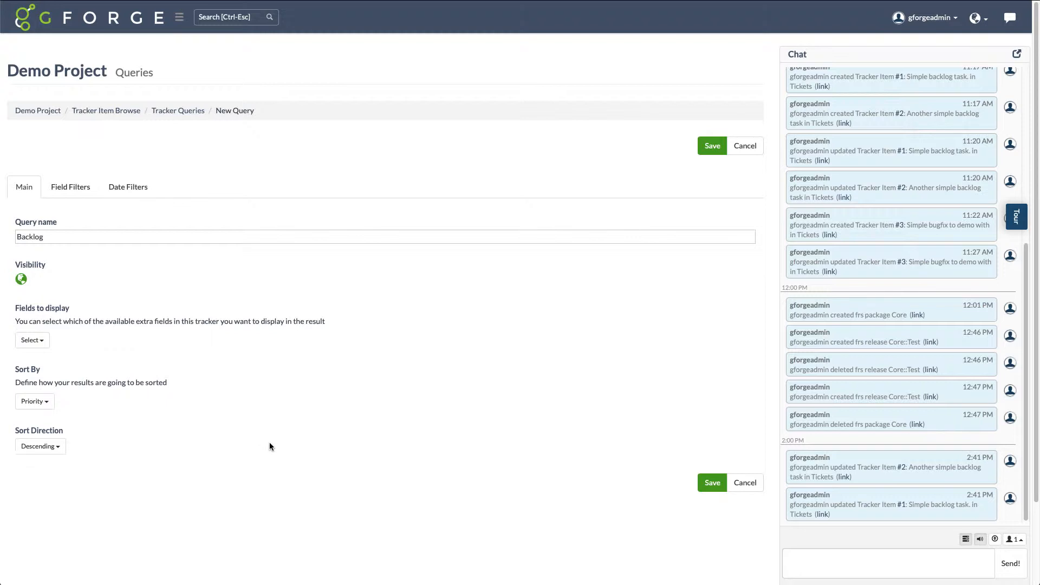
Add a Status field filter of Backlog to the query and save it
{"action": "left_click", "coordinate": [71, 188]}
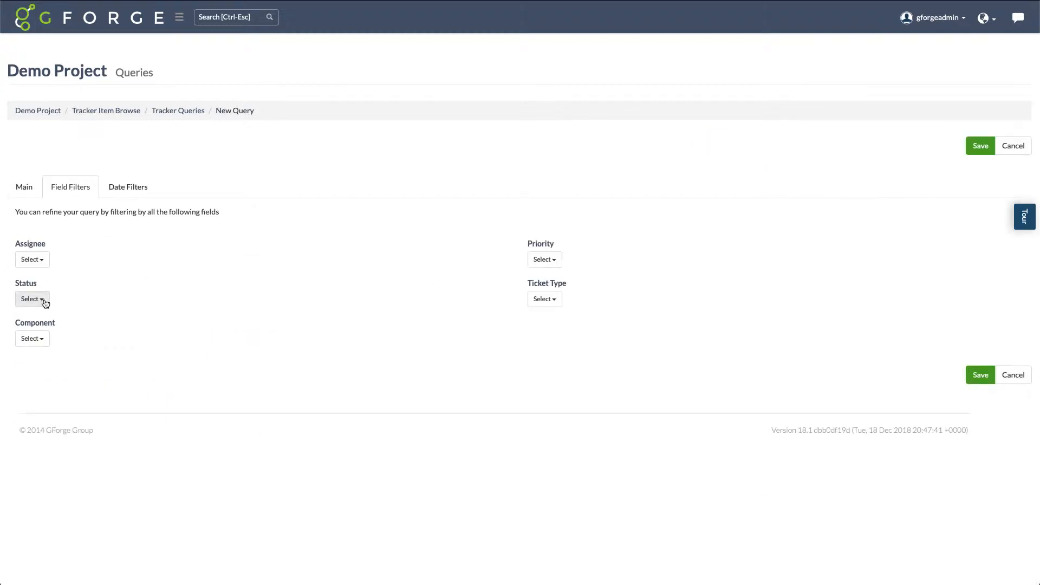
{"action": "left_click", "coordinate": [40, 301]}
{"action": "scroll", "coordinate": [47, 433], "scroll_direction": "down", "scroll_amount": 1}
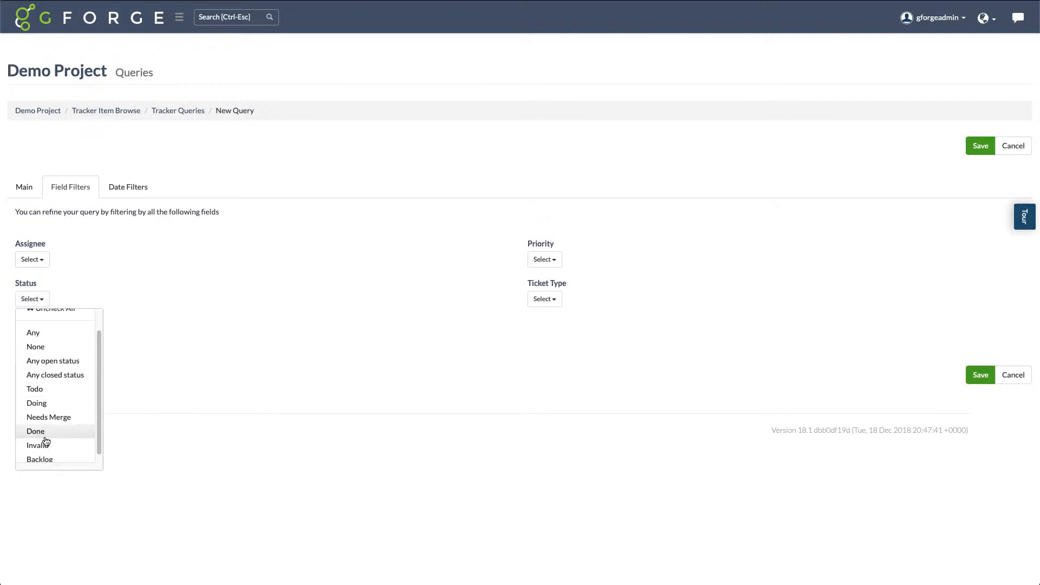
{"action": "left_click", "coordinate": [48, 459]}
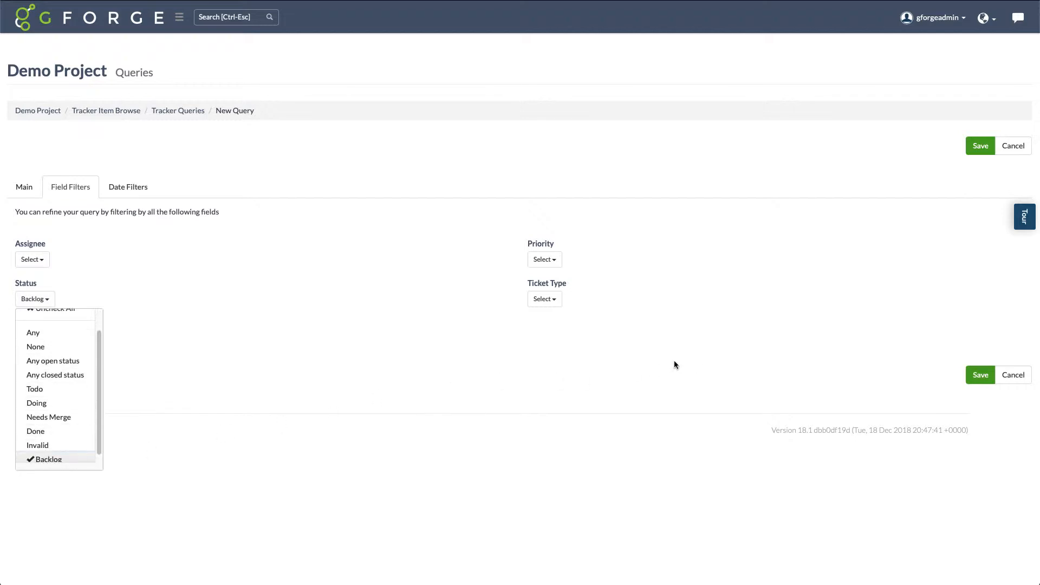
{"action": "left_click", "coordinate": [974, 375]}
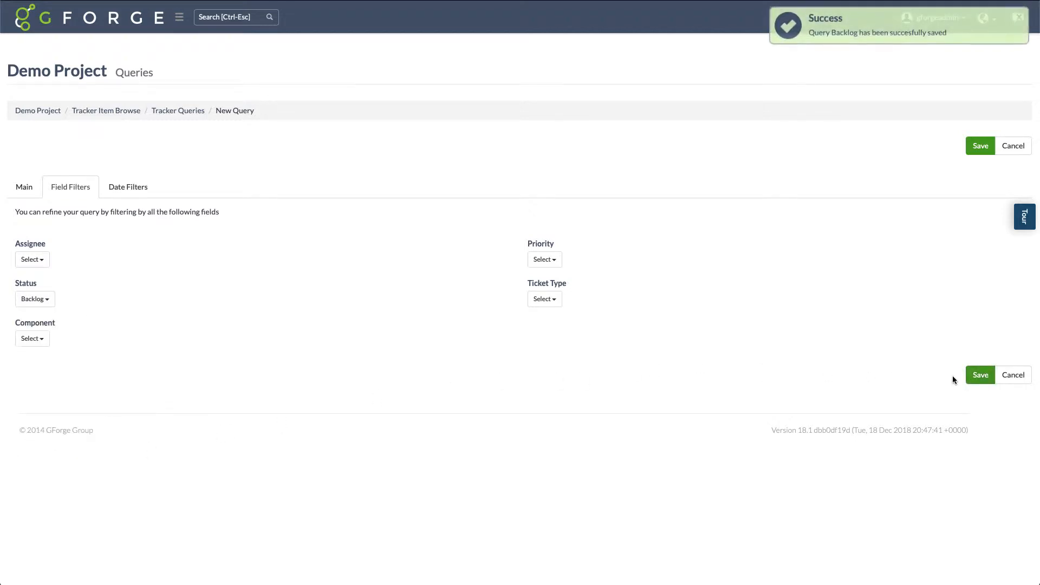
Check the tracker queries list, return to the project's Tickets and run the saved Backlog query
{"action": "left_click", "coordinate": [169, 111]}
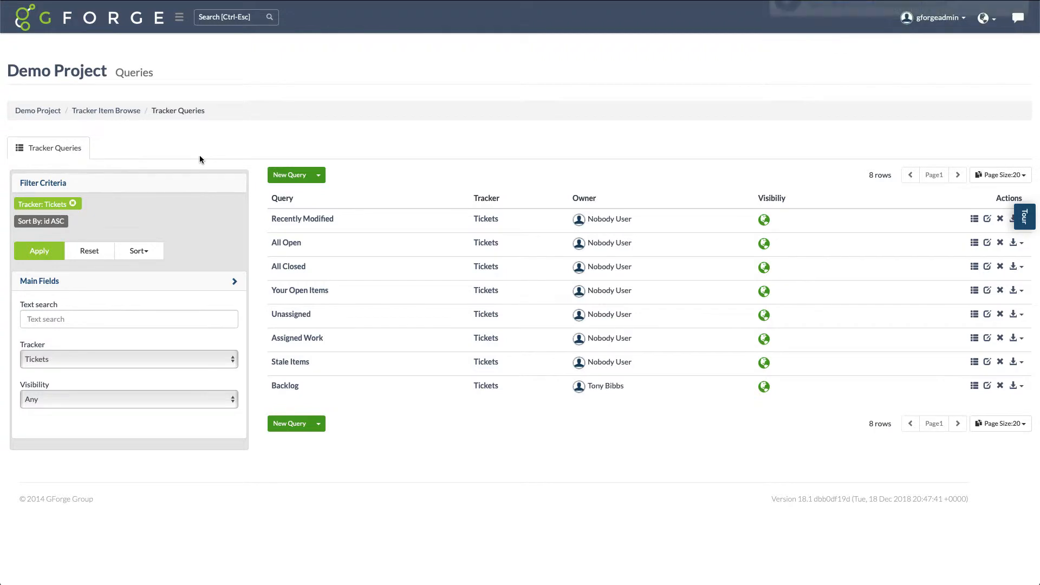
{"action": "left_click", "coordinate": [27, 28]}
{"action": "mouse_move", "coordinate": [46, 55]}
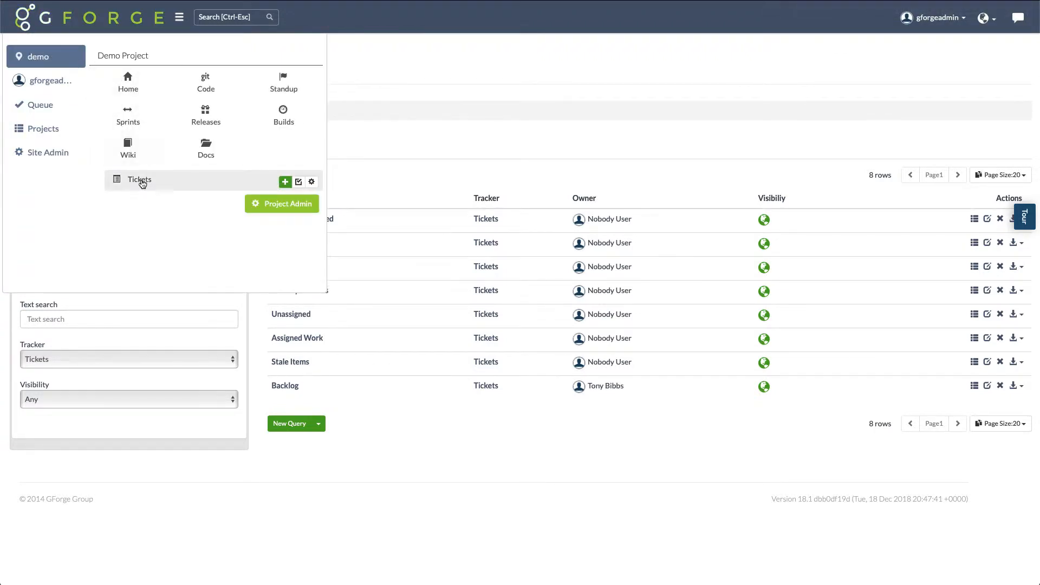
{"action": "left_click", "coordinate": [139, 178]}
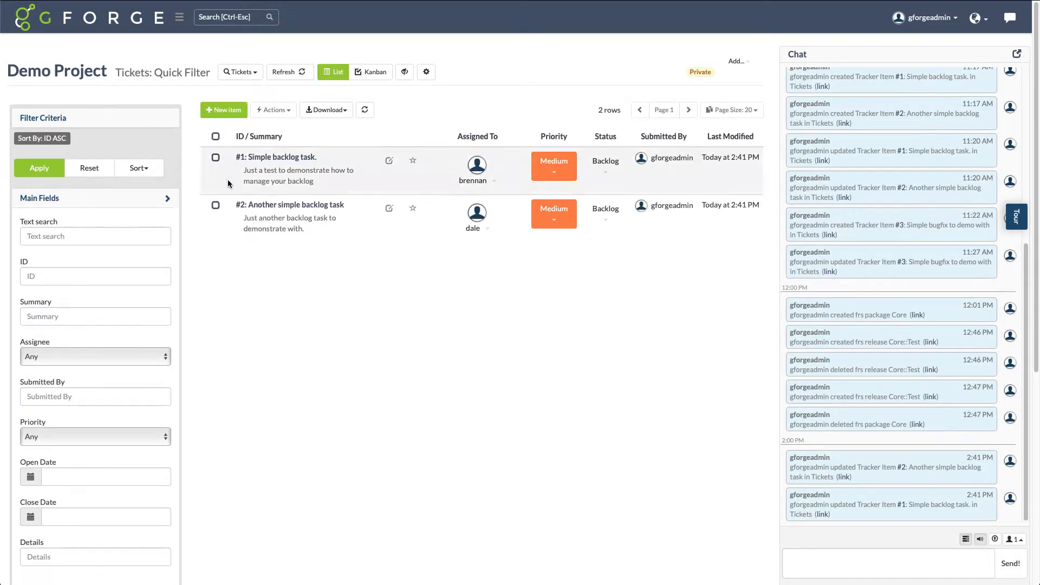
{"action": "left_click", "coordinate": [257, 78]}
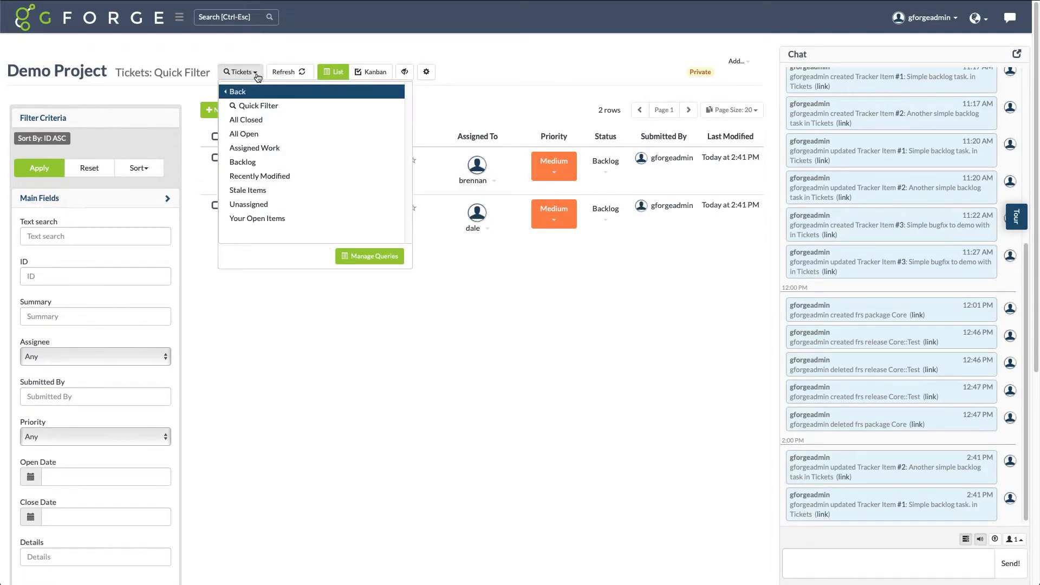
{"action": "left_click", "coordinate": [246, 160]}
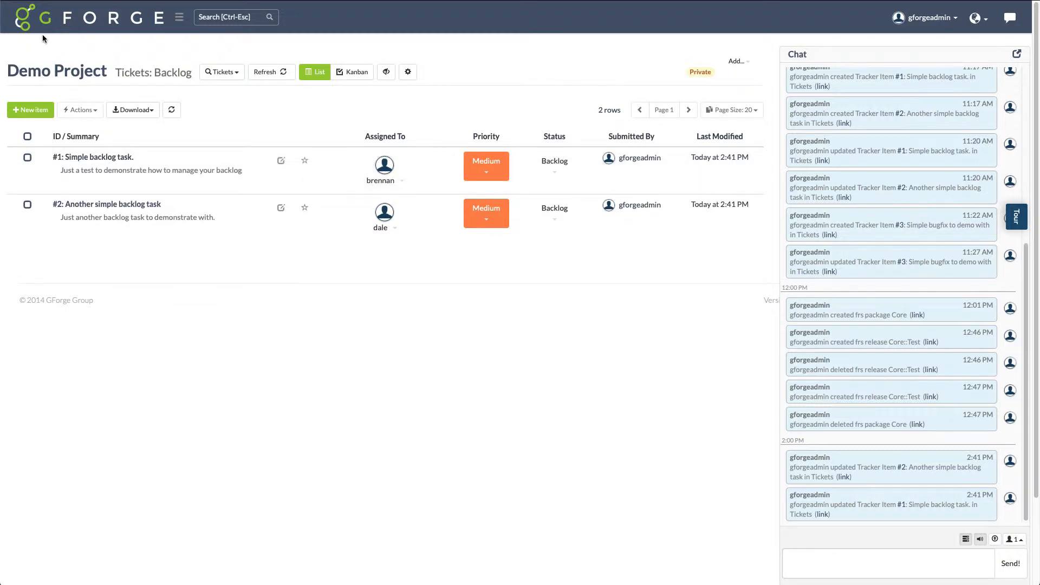
Go to the project's Releases and add a package named Core with visibility set to Project Members
{"action": "left_click", "coordinate": [25, 22]}
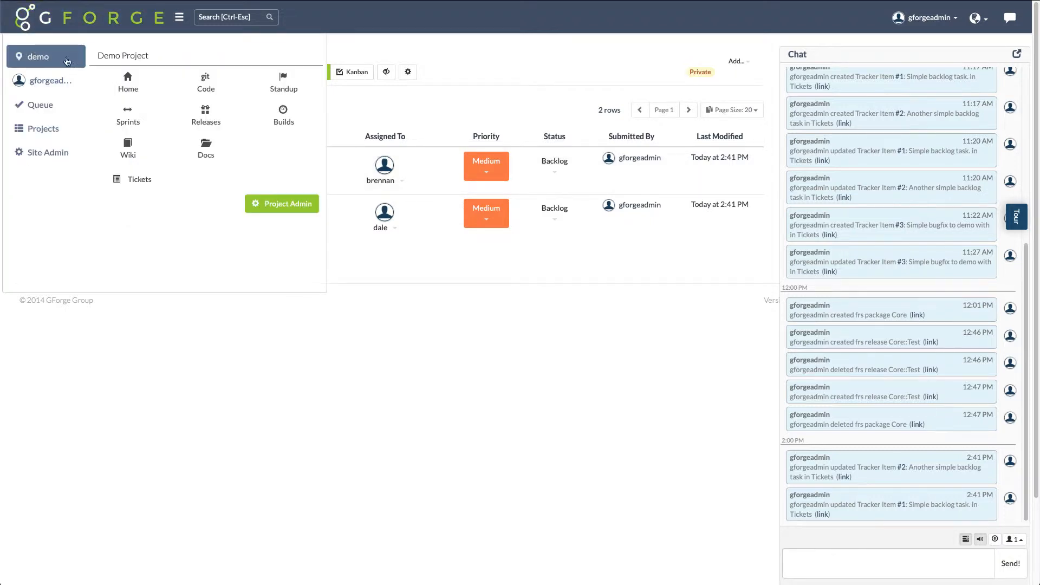
{"action": "left_click", "coordinate": [205, 115]}
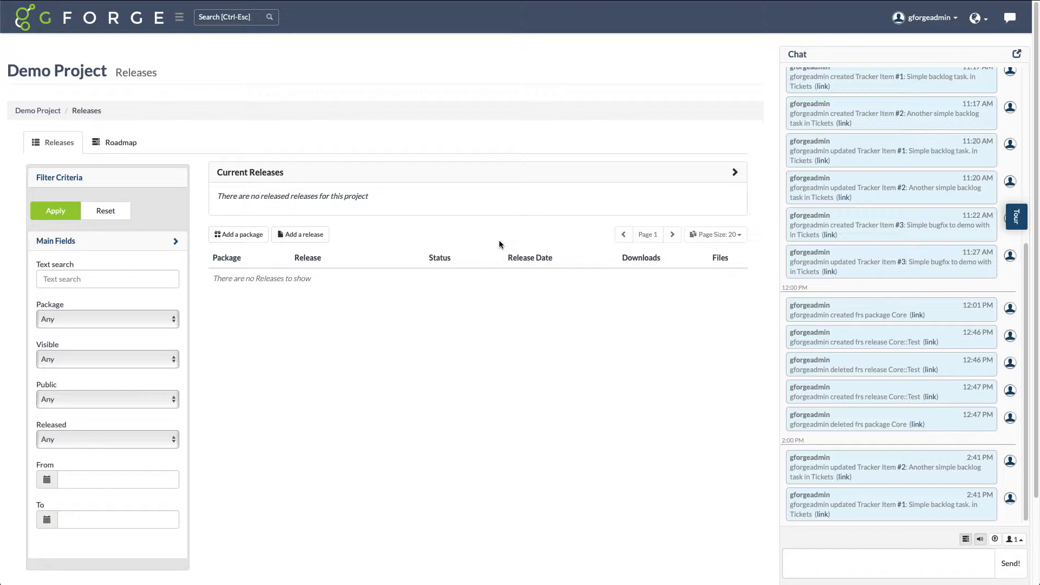
{"action": "left_click", "coordinate": [255, 237]}
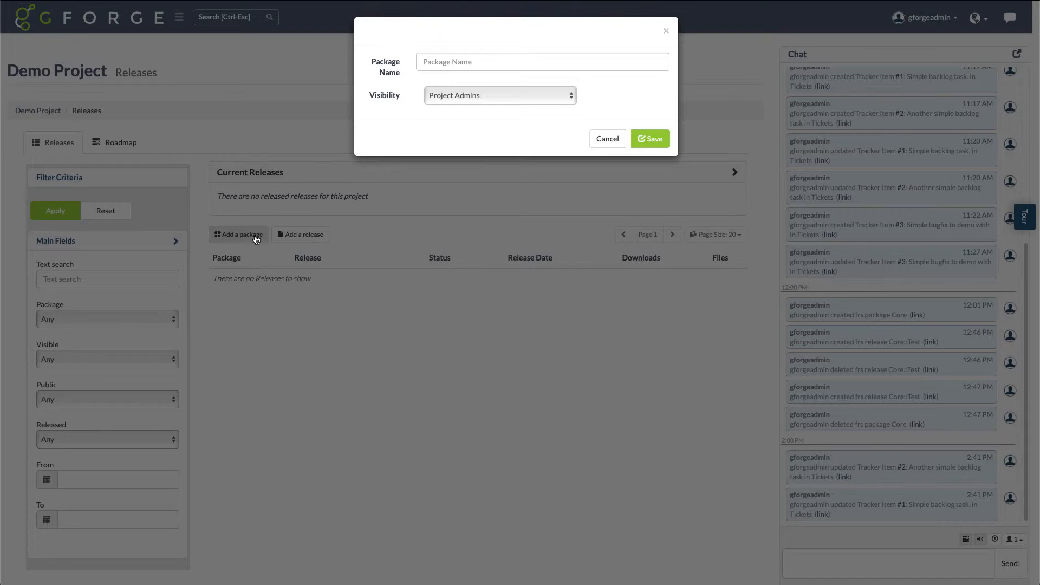
{"action": "left_click", "coordinate": [424, 62]}
{"action": "type", "text": "Core"}
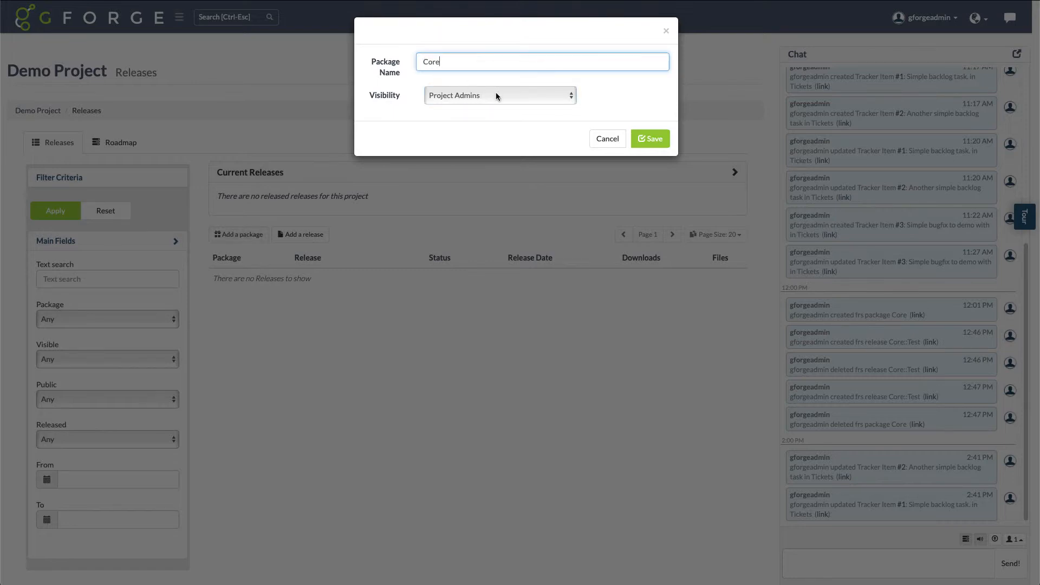
{"action": "left_click", "coordinate": [495, 97]}
{"action": "left_click", "coordinate": [493, 87]}
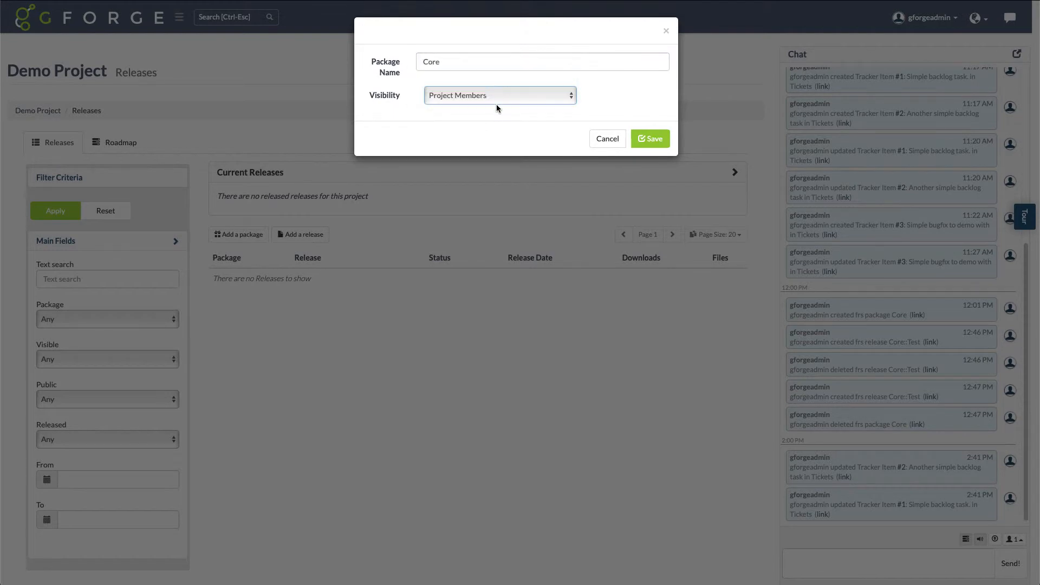
{"action": "left_click", "coordinate": [644, 139]}
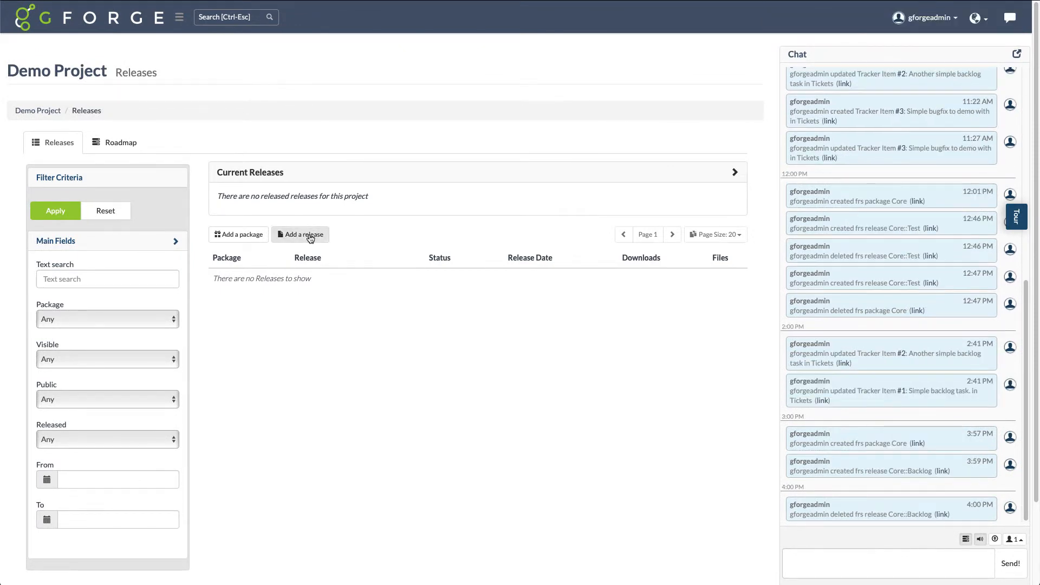
Start a new release in the Core package and name it Backlog
{"action": "left_click", "coordinate": [301, 234]}
{"action": "left_click", "coordinate": [496, 102]}
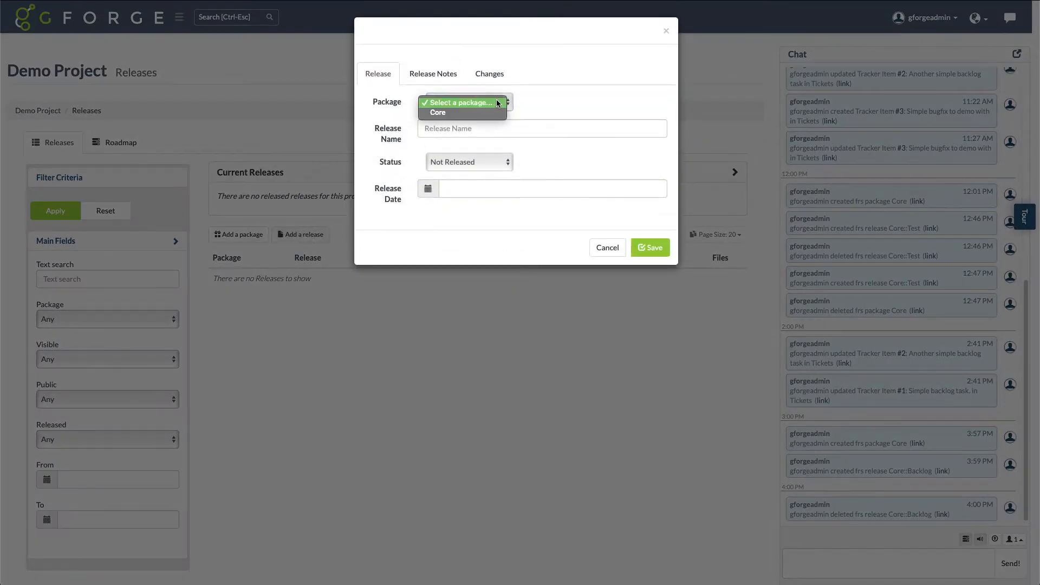
{"action": "left_click", "coordinate": [484, 112]}
{"action": "left_click", "coordinate": [460, 129]}
{"action": "type", "text": "Backl"}
{"action": "key", "text": "Tab"}
{"action": "key", "text": "Tab"}
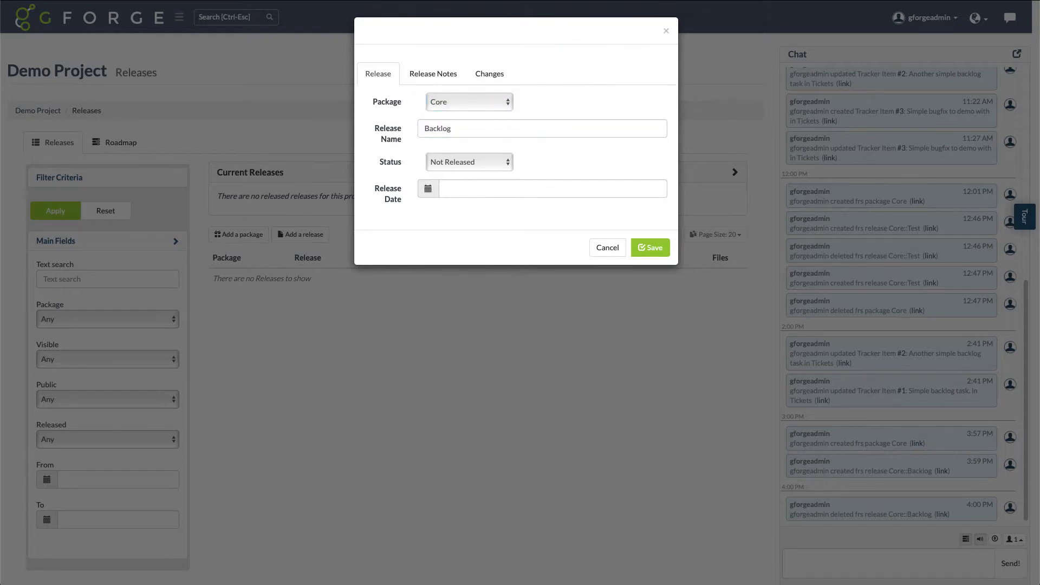
Set the Backlog release's date to 03/13/2100 and save the release
{"action": "left_click", "coordinate": [492, 271]}
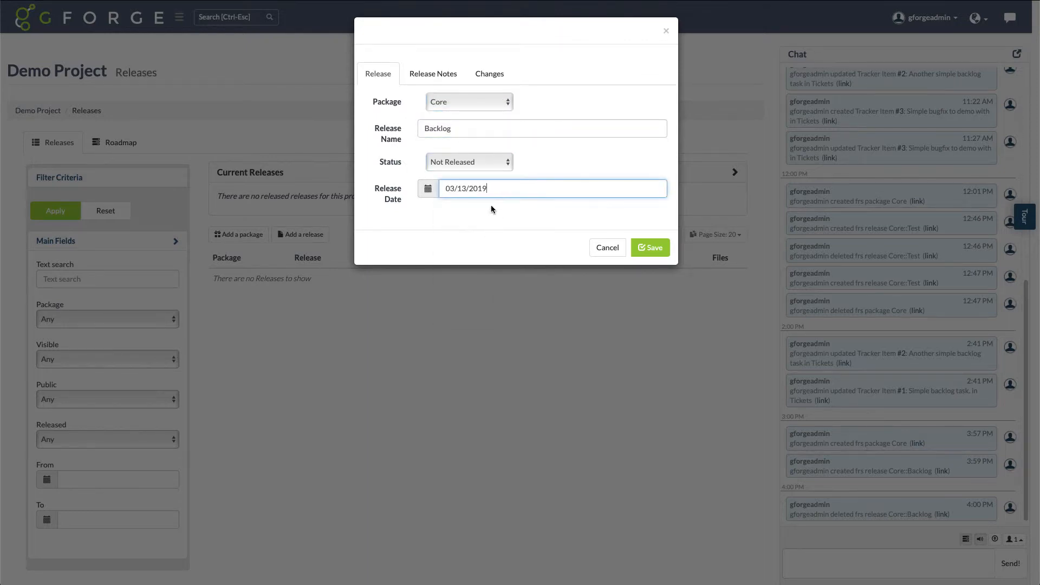
{"action": "key", "text": "BackSpace"}
{"action": "key", "text": "BackSpace"}
{"action": "key", "text": "BackSpace"}
{"action": "type", "text": "100"}
{"action": "left_click", "coordinate": [642, 249]}
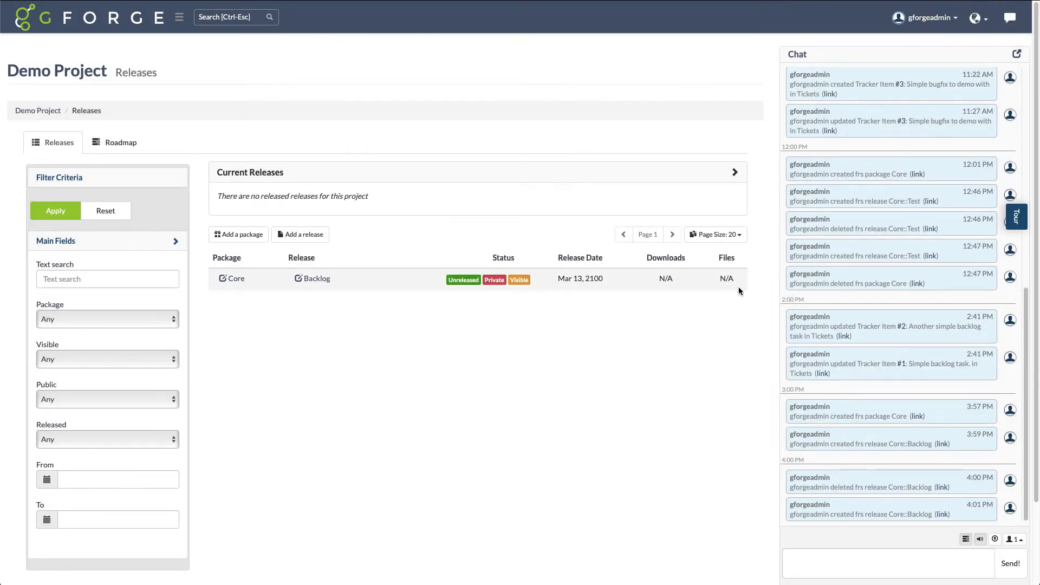
Start another release in the Core package and name it v1.0.0
{"action": "left_click", "coordinate": [315, 237]}
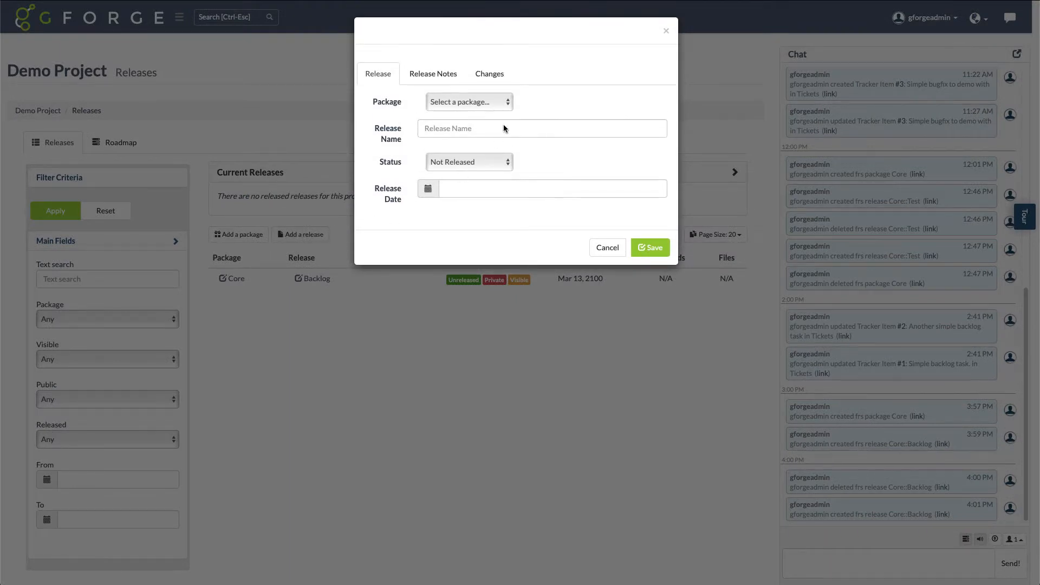
{"action": "left_click", "coordinate": [508, 108]}
{"action": "left_click", "coordinate": [471, 113]}
{"action": "left_click", "coordinate": [480, 129]}
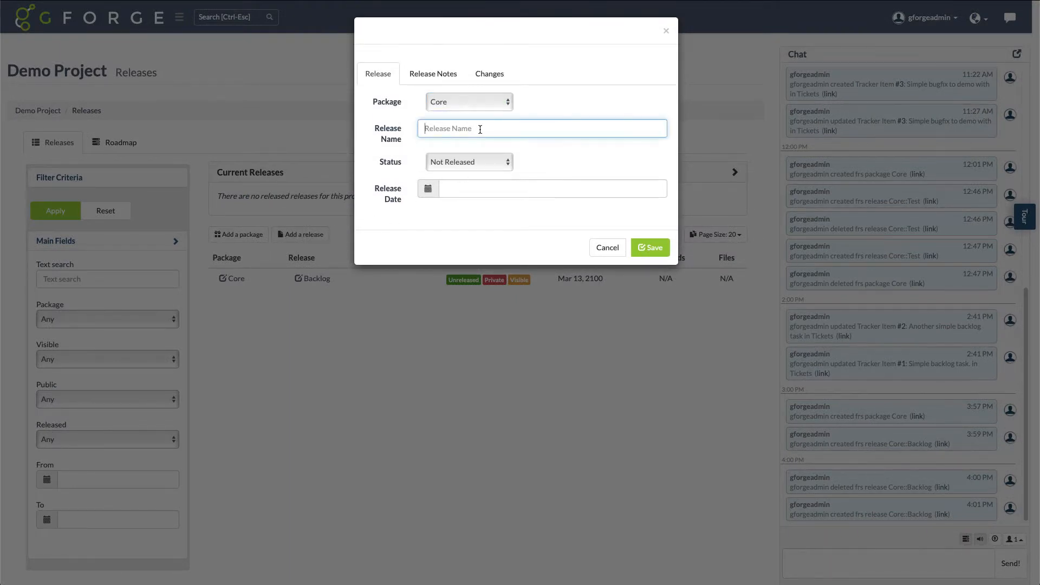
{"action": "type", "text": "v1.0.0"}
{"action": "key", "text": "Tab"}
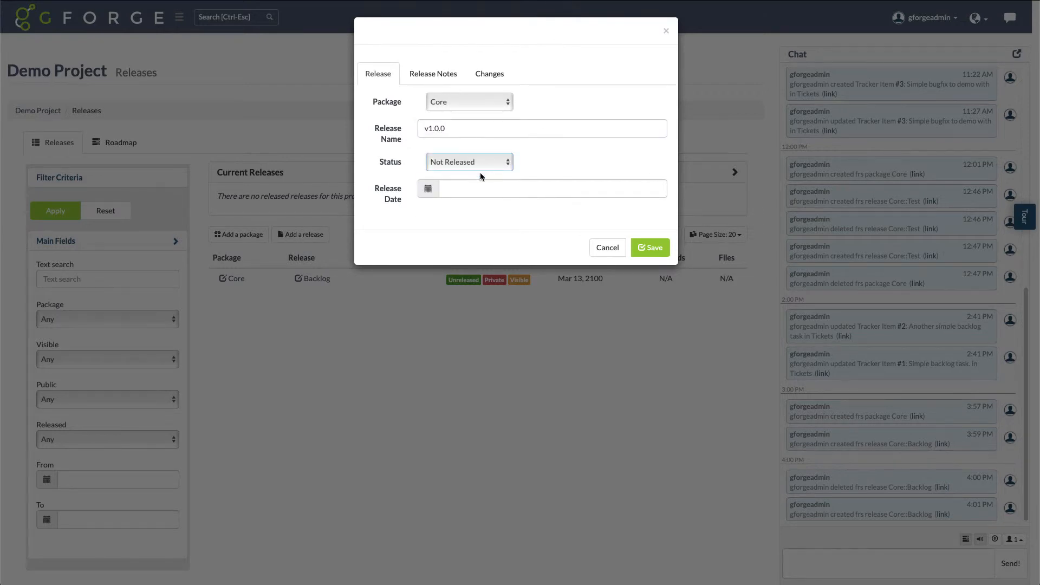
Set the v1.0.0 release date to September 1, 2019 and save the release
{"action": "left_click", "coordinate": [472, 189]}
{"action": "left_click", "coordinate": [538, 211]}
{"action": "left_click", "coordinate": [538, 211]}
{"action": "left_click", "coordinate": [537, 212]}
{"action": "left_click", "coordinate": [538, 211]}
{"action": "left_click", "coordinate": [538, 212]}
{"action": "left_click", "coordinate": [538, 211]}
{"action": "left_click", "coordinate": [537, 211]}
{"action": "left_click", "coordinate": [444, 211]}
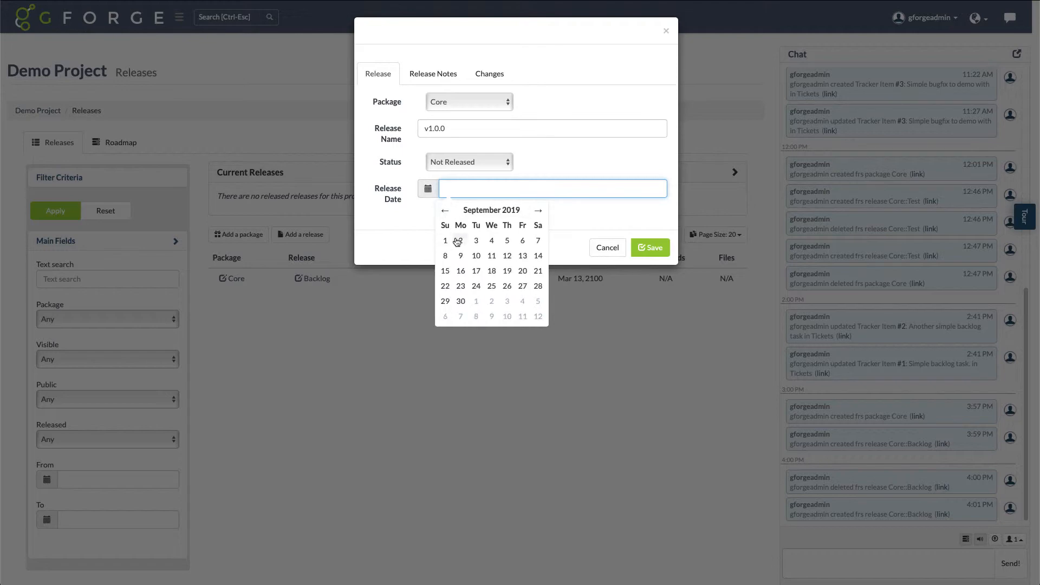
{"action": "left_click", "coordinate": [446, 240]}
{"action": "left_click", "coordinate": [649, 248]}
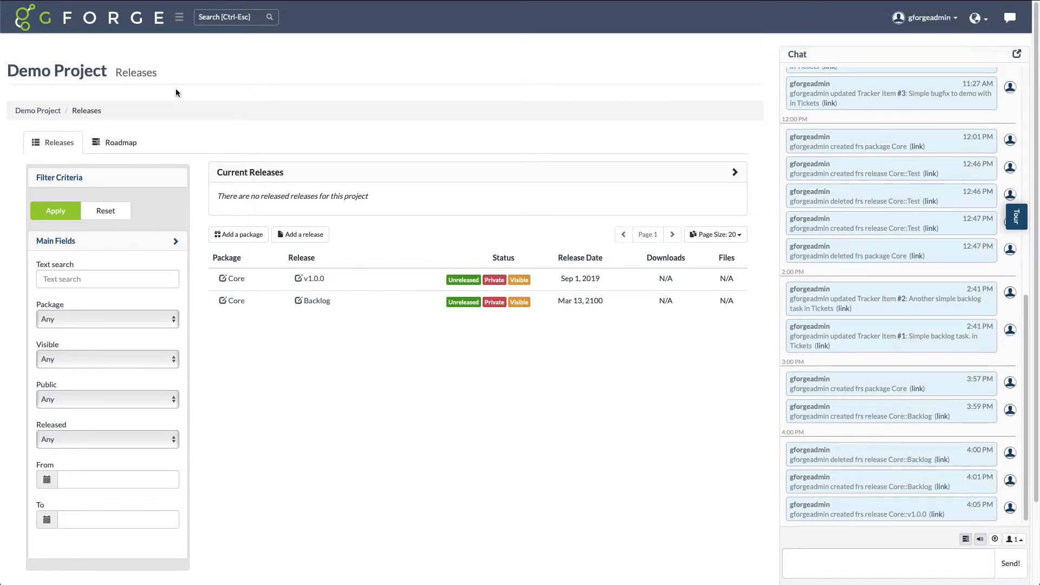
In the Tickets tracker's administration, remove the Backlog element from the Status field and accept the change
{"action": "left_click", "coordinate": [26, 32]}
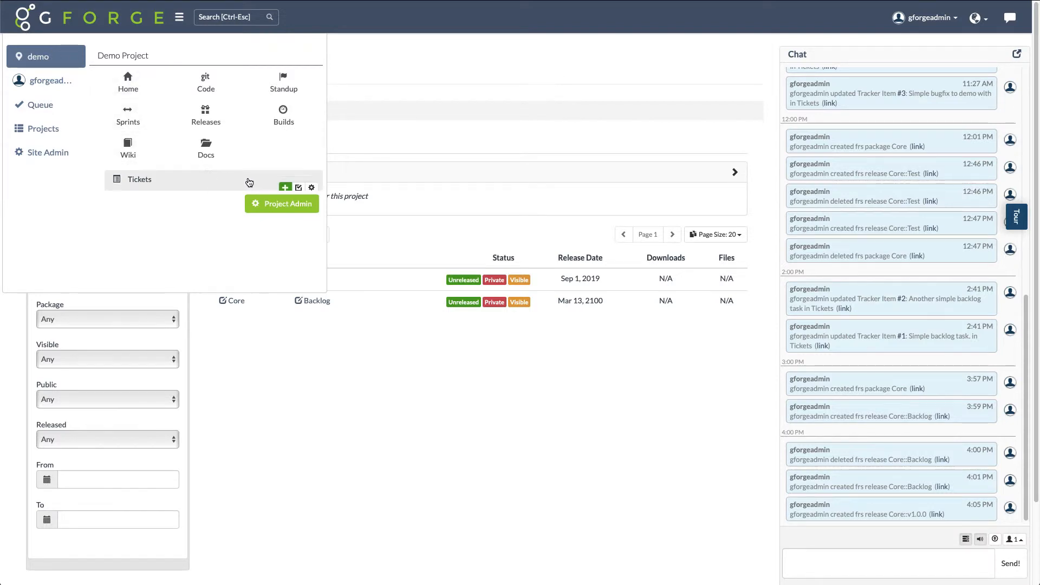
{"action": "left_click", "coordinate": [312, 181]}
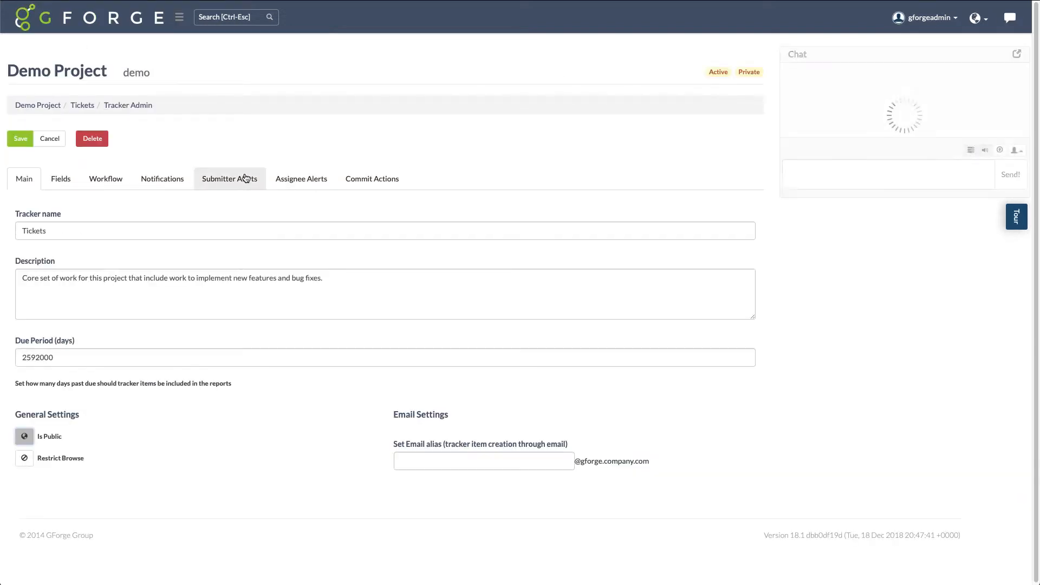
{"action": "left_click", "coordinate": [62, 180]}
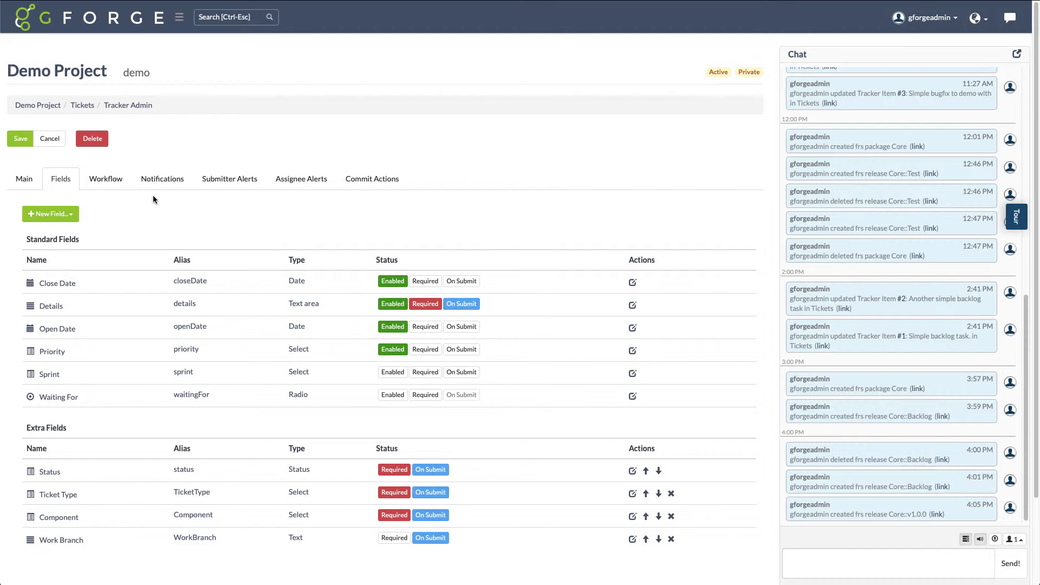
{"action": "left_click", "coordinate": [632, 472]}
{"action": "scroll", "coordinate": [576, 298], "scroll_direction": "down", "scroll_amount": 2}
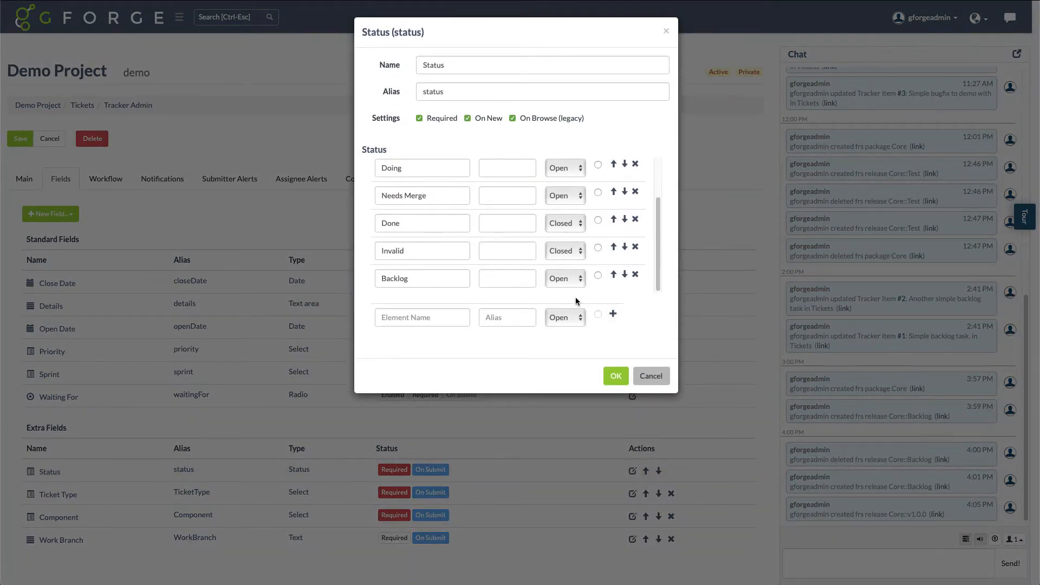
{"action": "left_click", "coordinate": [635, 274]}
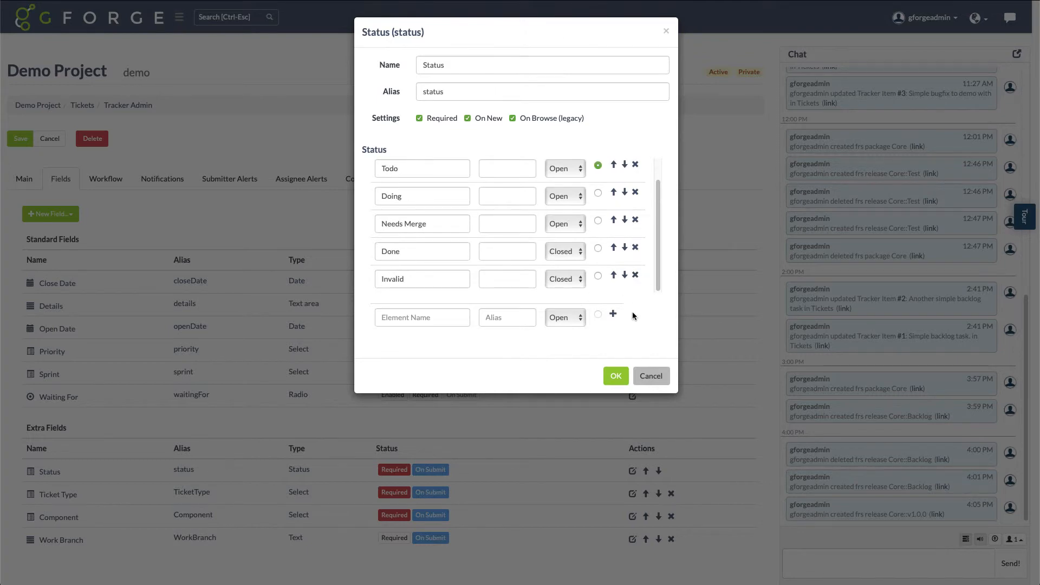
{"action": "left_click", "coordinate": [615, 380]}
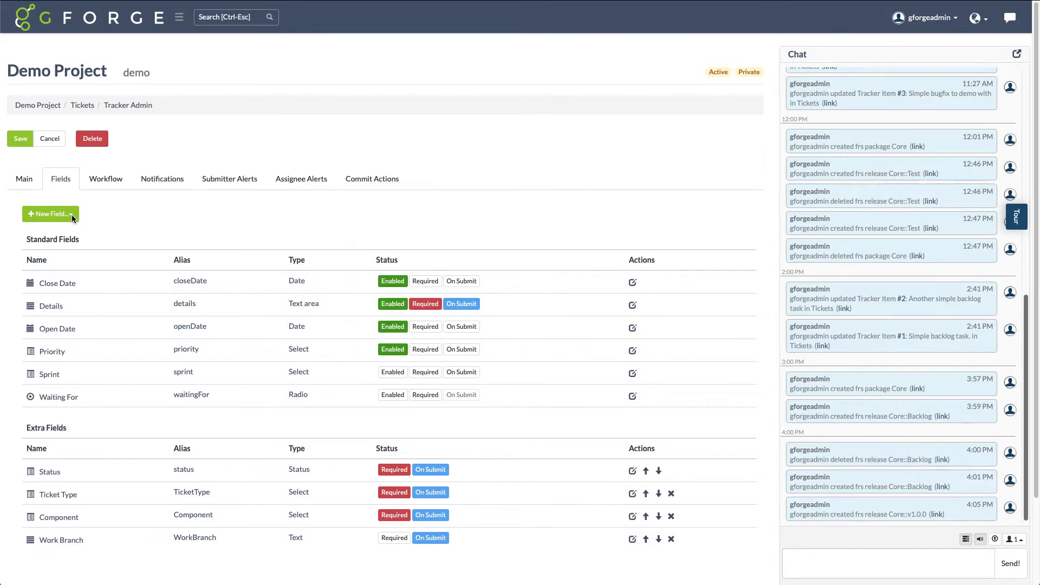
Add a Release-type field named Milestone to the tracker and make it required
{"action": "left_click", "coordinate": [72, 215]}
{"action": "scroll", "coordinate": [68, 317], "scroll_direction": "down", "scroll_amount": 1}
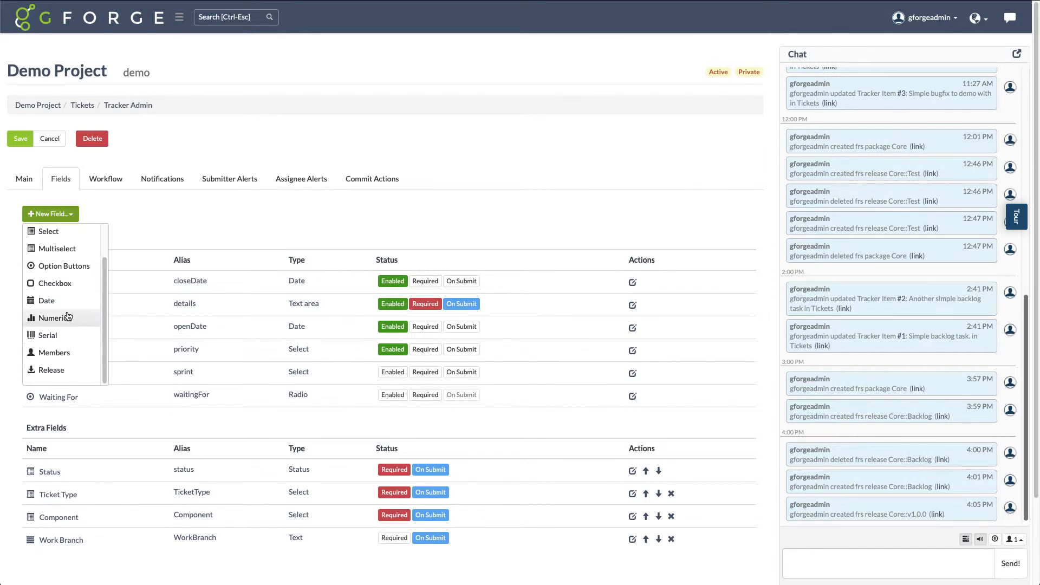
{"action": "left_click", "coordinate": [57, 372]}
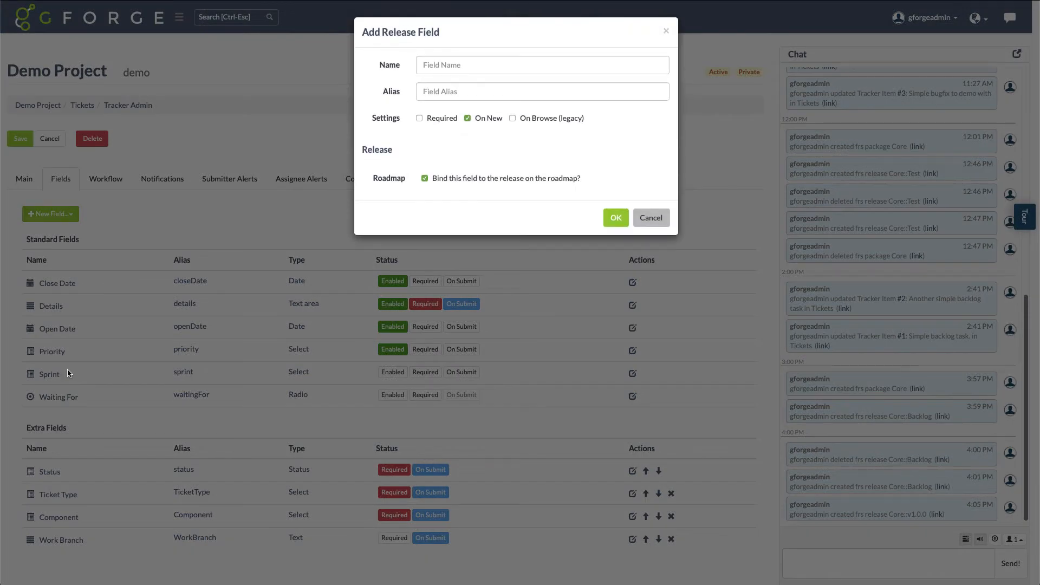
{"action": "left_click", "coordinate": [467, 68]}
{"action": "type", "text": "Mi"}
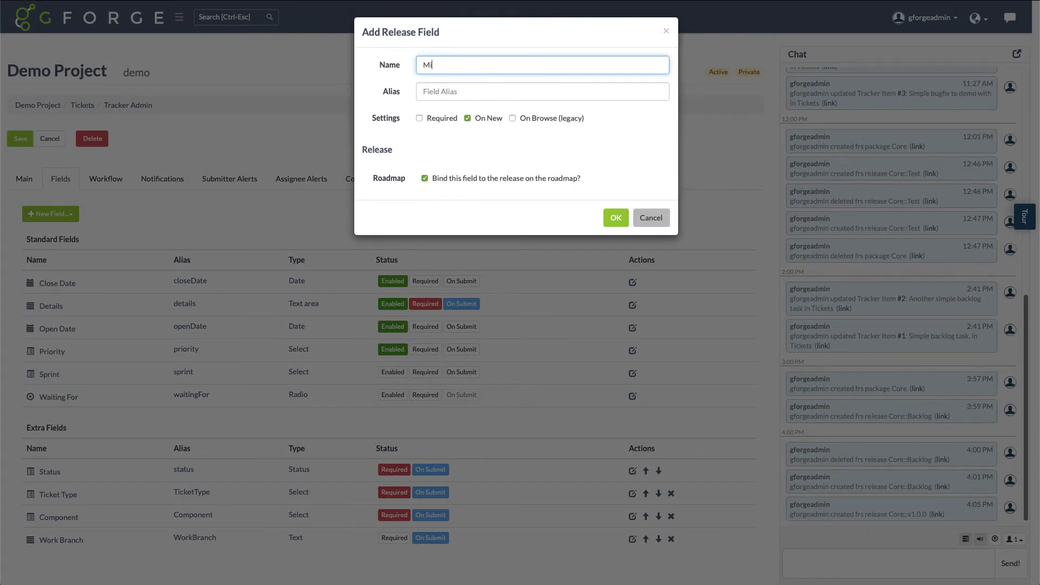
{"action": "type", "text": "lestone"}
{"action": "left_click", "coordinate": [420, 118]}
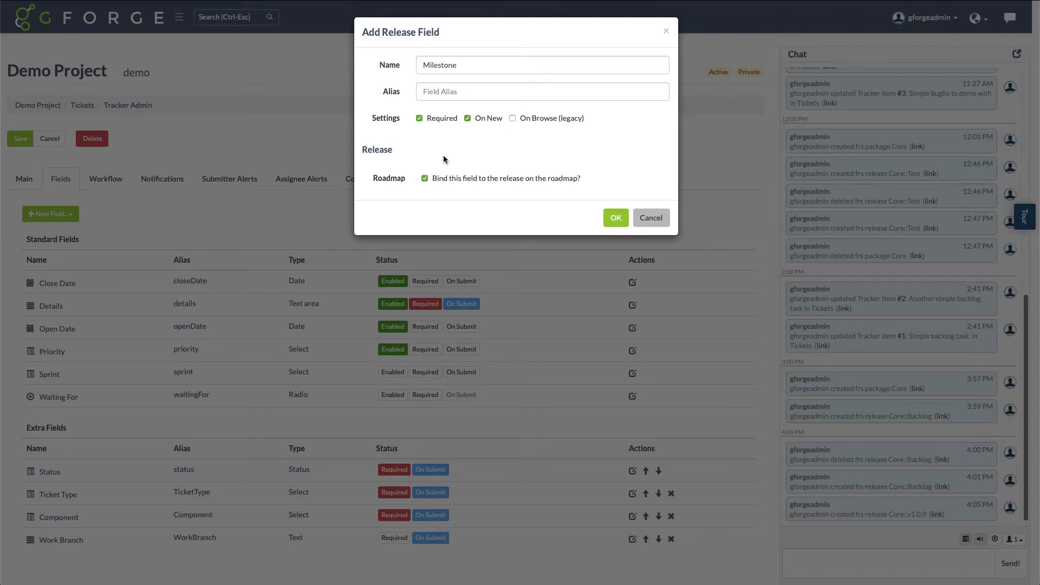
{"action": "left_click", "coordinate": [618, 219]}
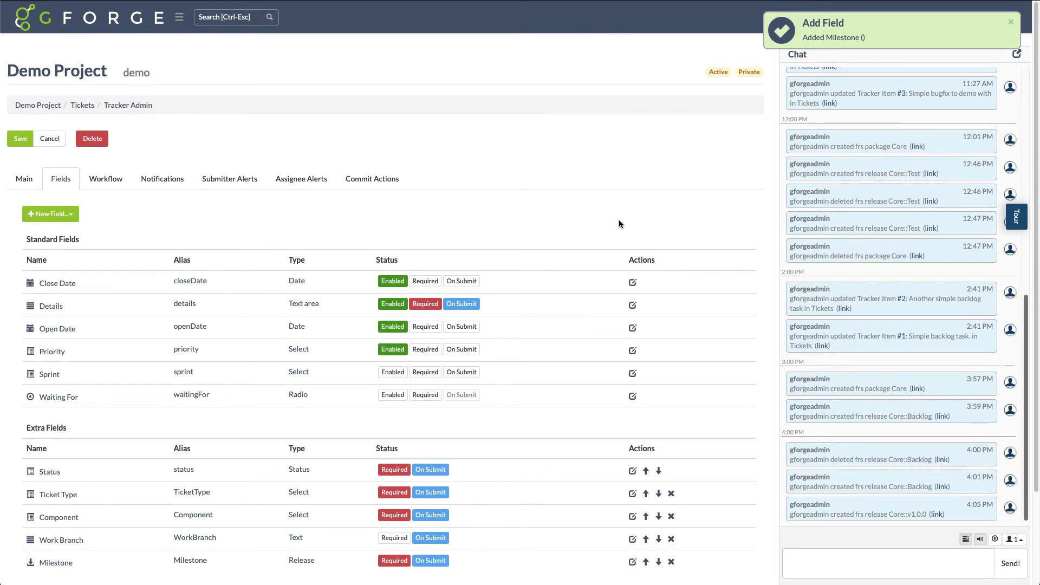
In the project's Tickets list, mass update the two backlog task tickets, setting their Milestone to Core::Backlog
{"action": "left_click", "coordinate": [27, 26]}
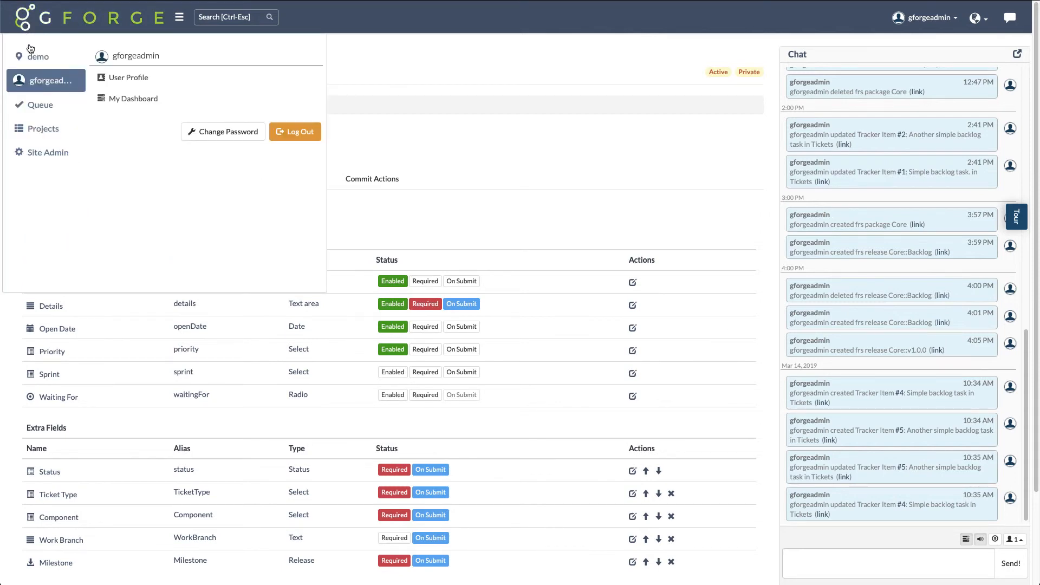
{"action": "mouse_move", "coordinate": [32, 56]}
{"action": "left_click", "coordinate": [139, 178]}
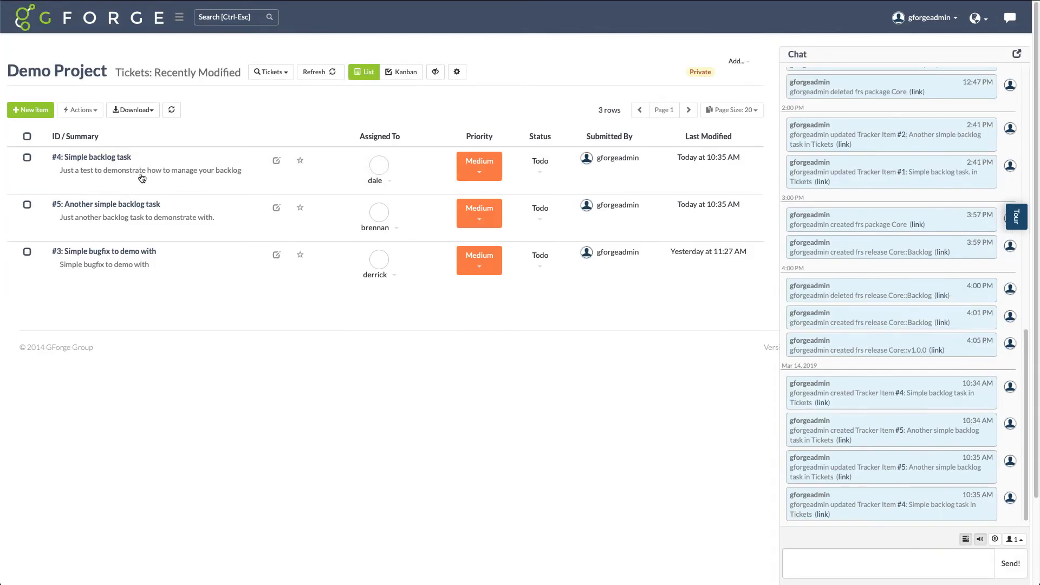
{"action": "left_click", "coordinate": [27, 158]}
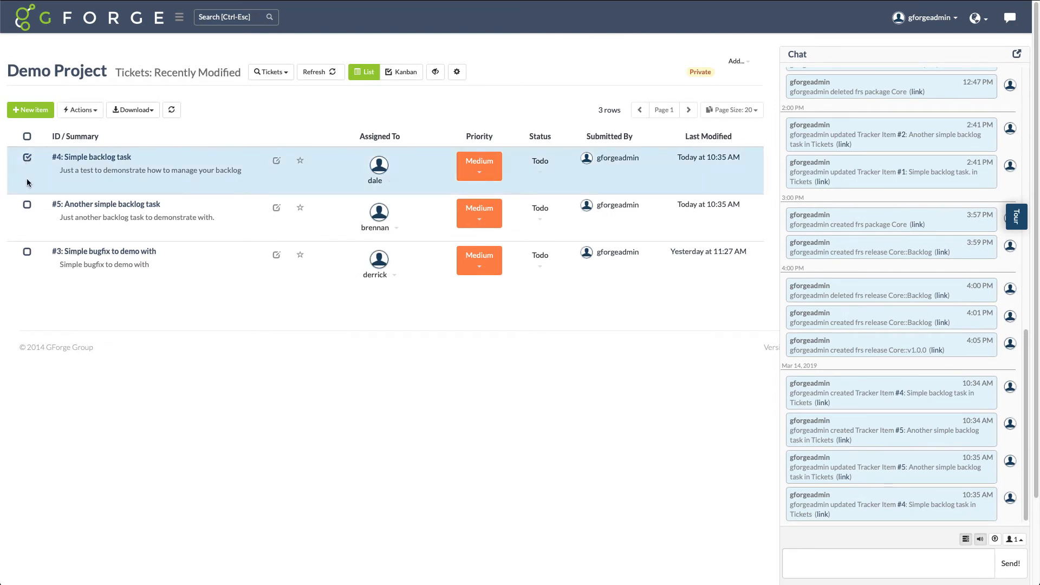
{"action": "left_click", "coordinate": [27, 205]}
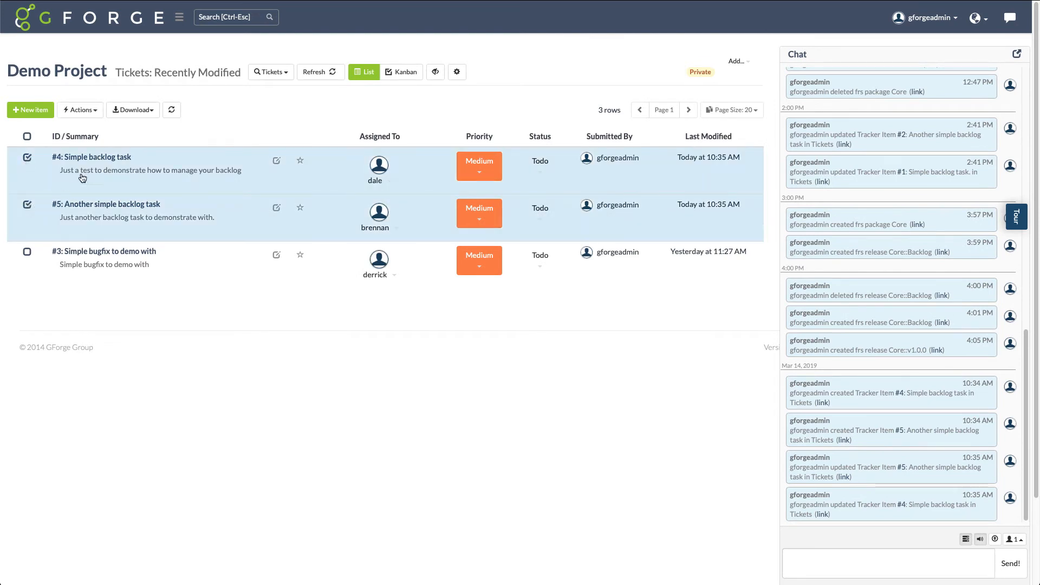
{"action": "left_click", "coordinate": [80, 110]}
{"action": "left_click", "coordinate": [96, 128]}
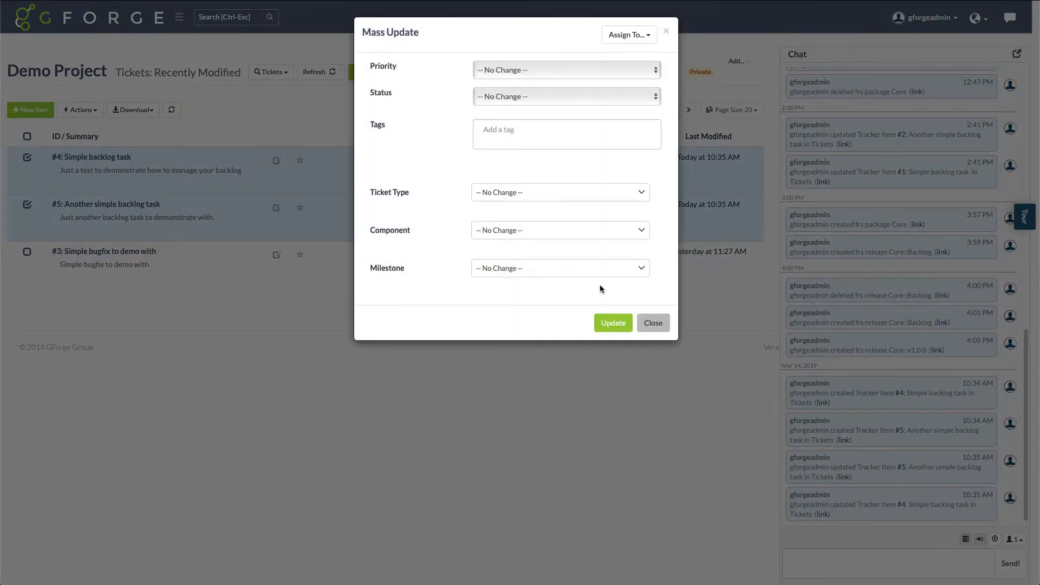
{"action": "left_click", "coordinate": [636, 268]}
{"action": "left_click", "coordinate": [501, 350]}
{"action": "left_click", "coordinate": [612, 323]}
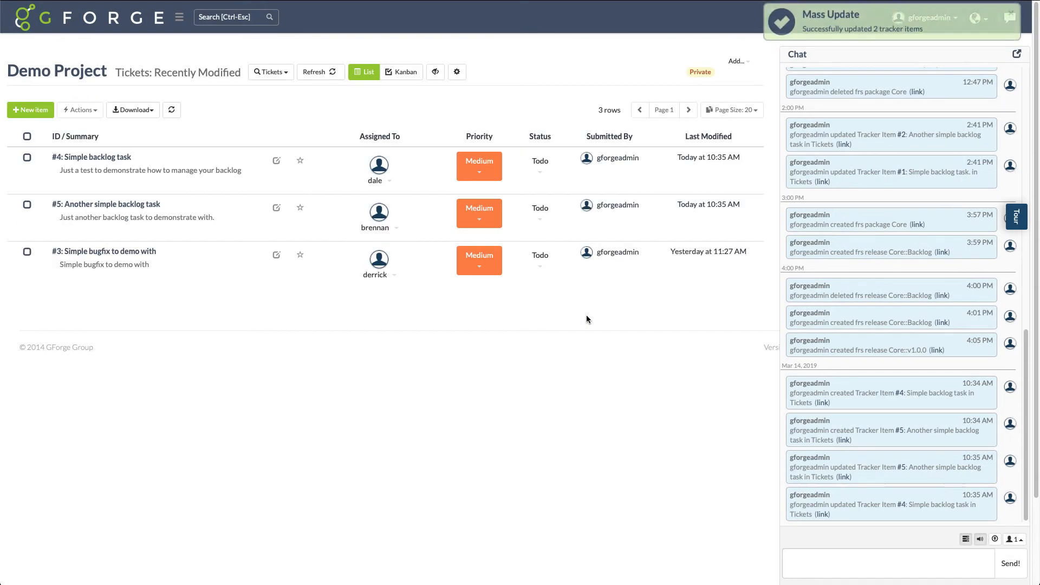
Mass update the "Simple bugfix to demo with" ticket, setting its Milestone to Core::v1.0.0
{"action": "left_click", "coordinate": [34, 251]}
{"action": "left_click", "coordinate": [80, 109]}
{"action": "left_click", "coordinate": [95, 127]}
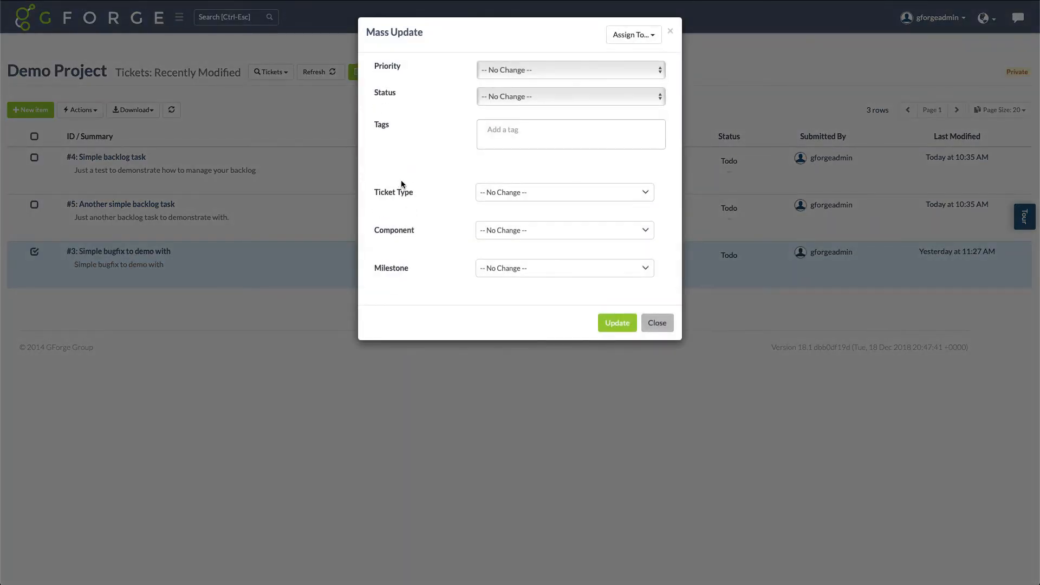
{"action": "left_click", "coordinate": [529, 267]}
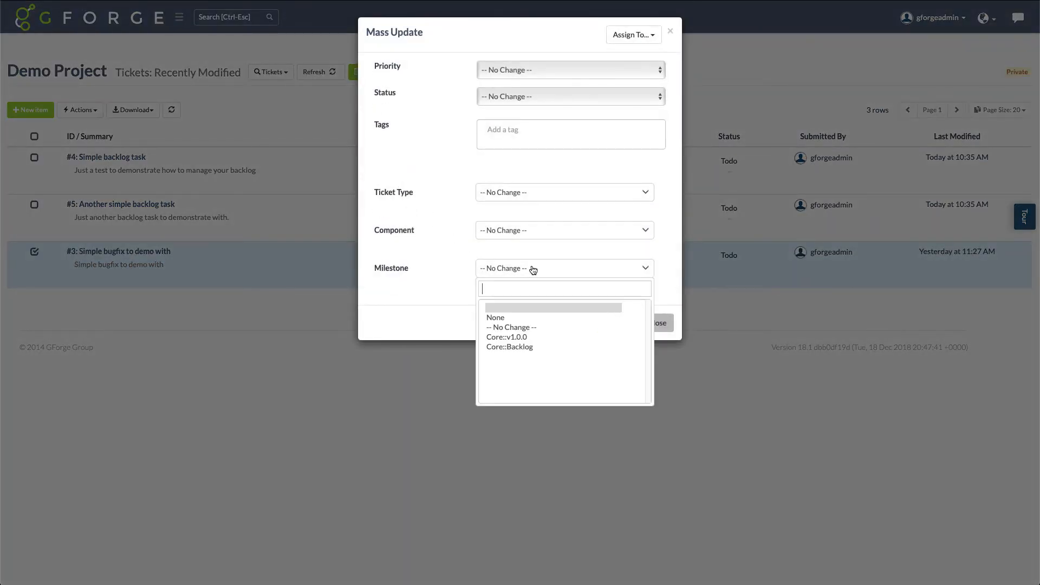
{"action": "left_click", "coordinate": [505, 335]}
{"action": "left_click", "coordinate": [609, 324]}
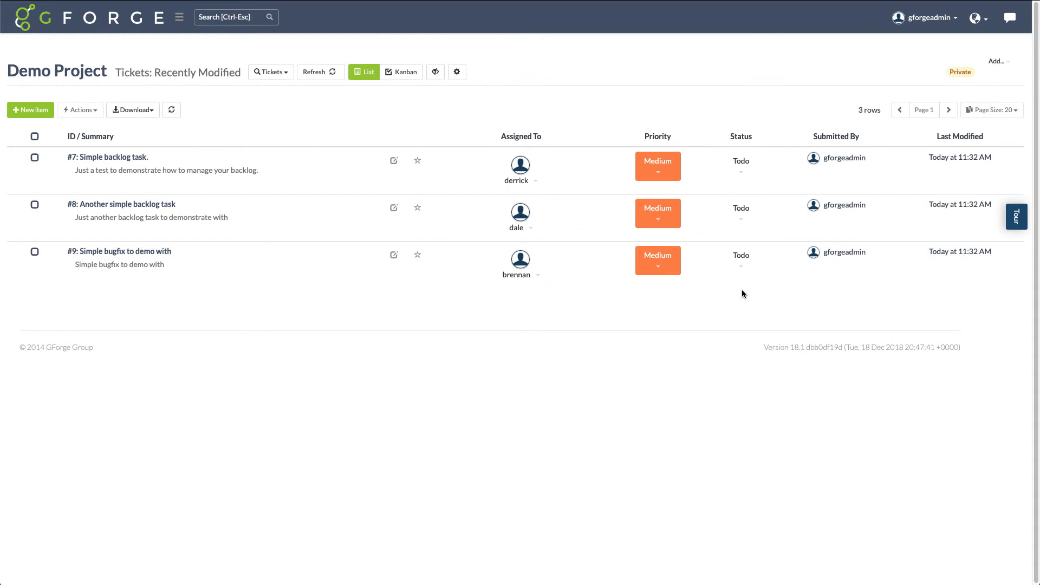
View the project's release Roadmap and open the details of the Core::Backlog release
{"action": "left_click", "coordinate": [24, 22]}
{"action": "mouse_move", "coordinate": [38, 56]}
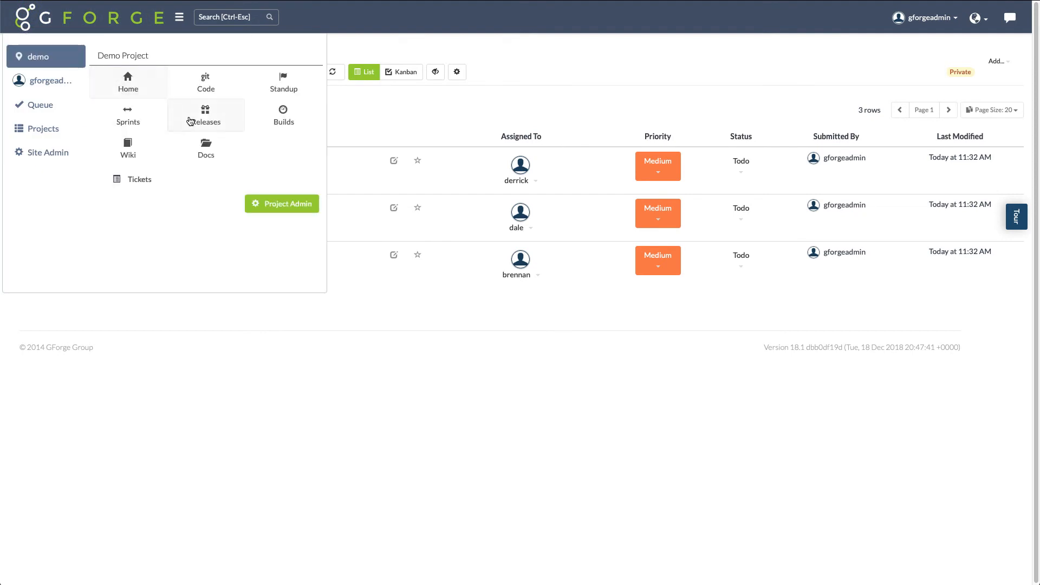
{"action": "left_click", "coordinate": [203, 115]}
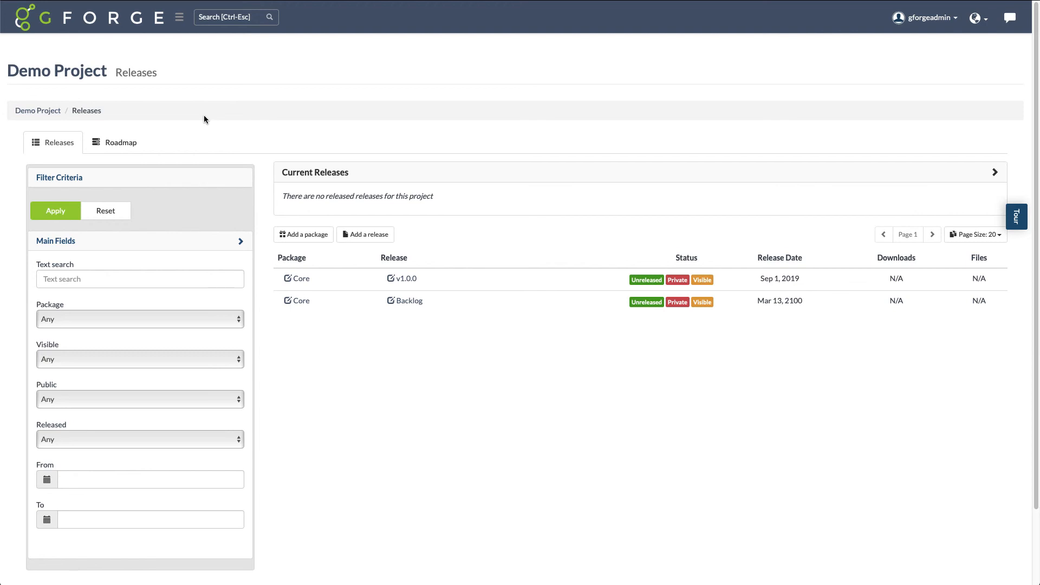
{"action": "left_click", "coordinate": [130, 144]}
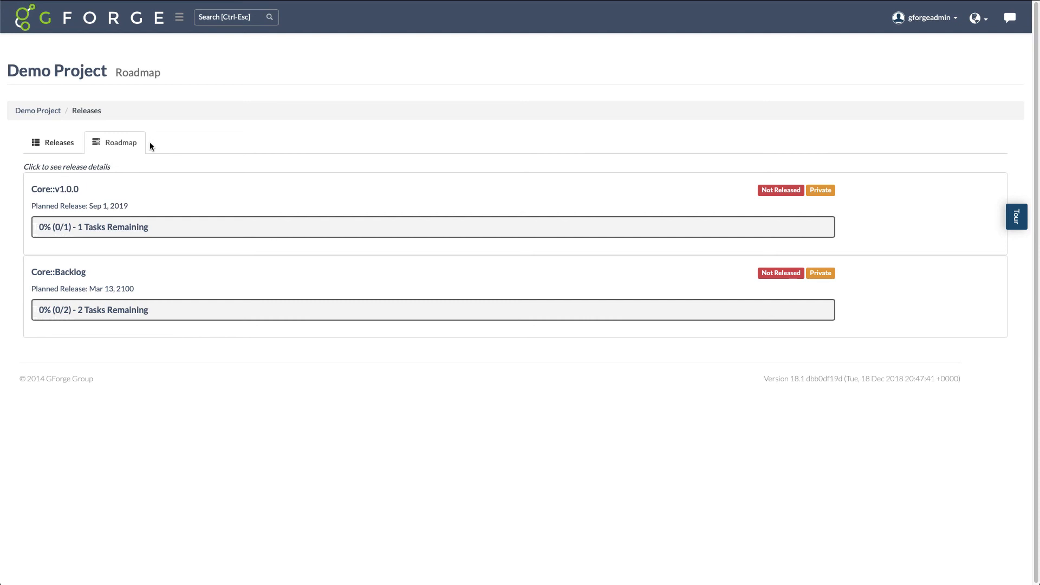
{"action": "left_click", "coordinate": [196, 315]}
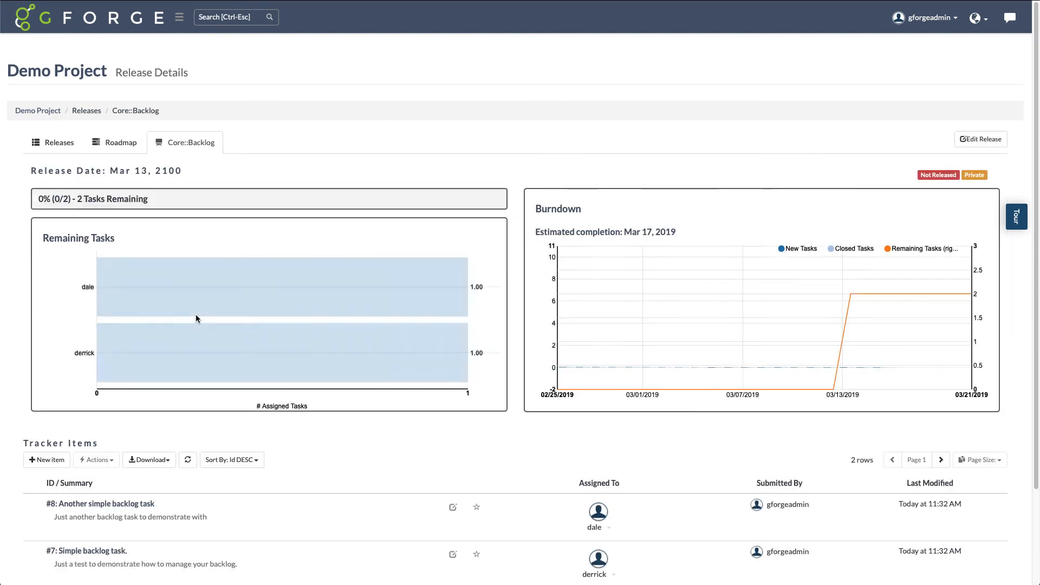